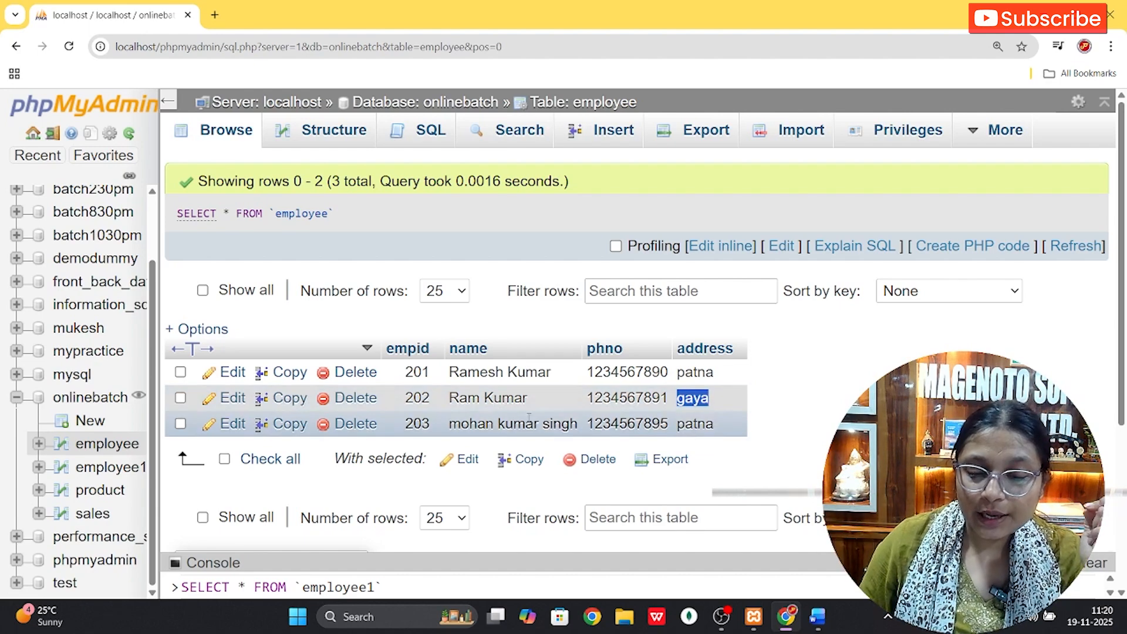
Step: Replace the default query in the employee table's SQL editor with DELETE from employee
{"action": "left_click_drag", "start_coordinate": [406, 424], "coordinate": [435, 424]}
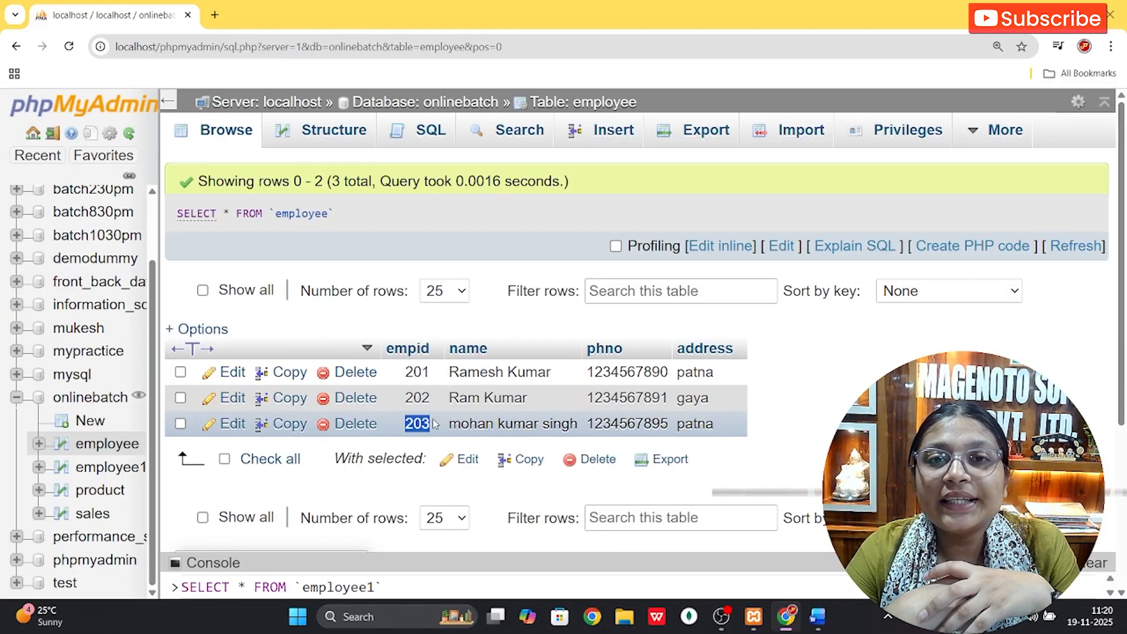
{"action": "left_click", "coordinate": [424, 131]}
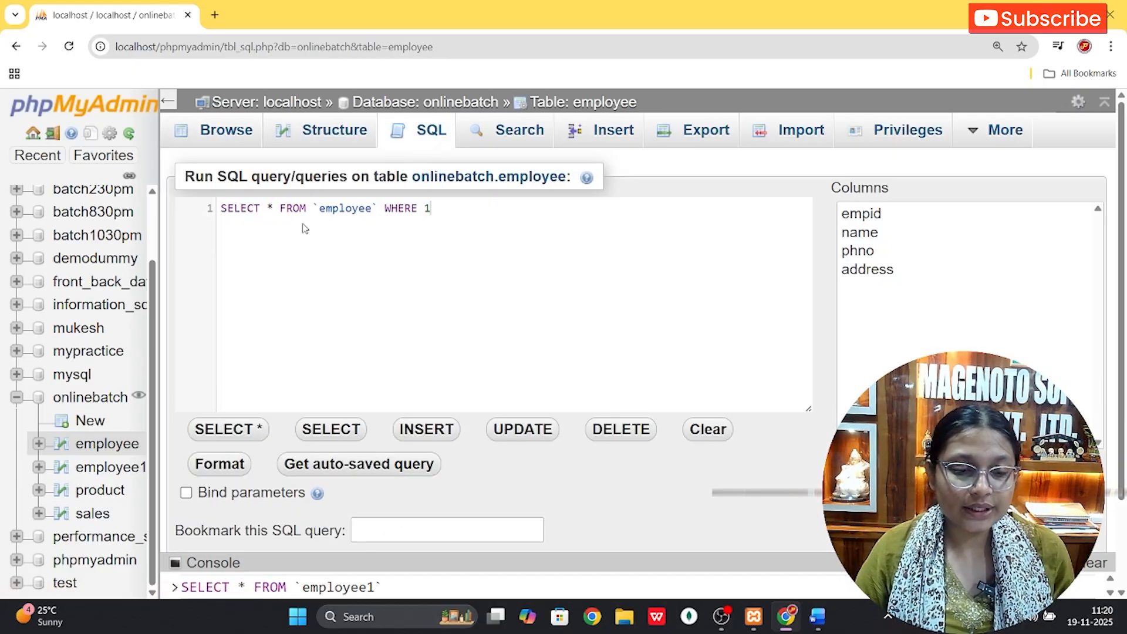
{"action": "left_click_drag", "start_coordinate": [432, 209], "coordinate": [216, 206]}
{"action": "key", "text": "BackSpace"}
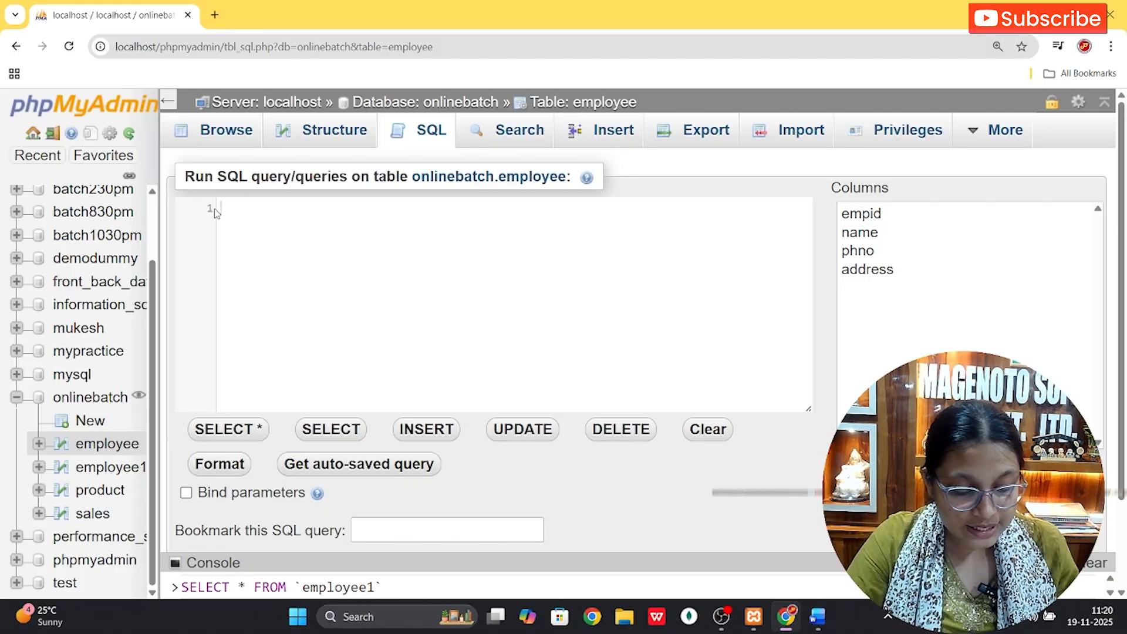
{"action": "type", "text": "DELETE"}
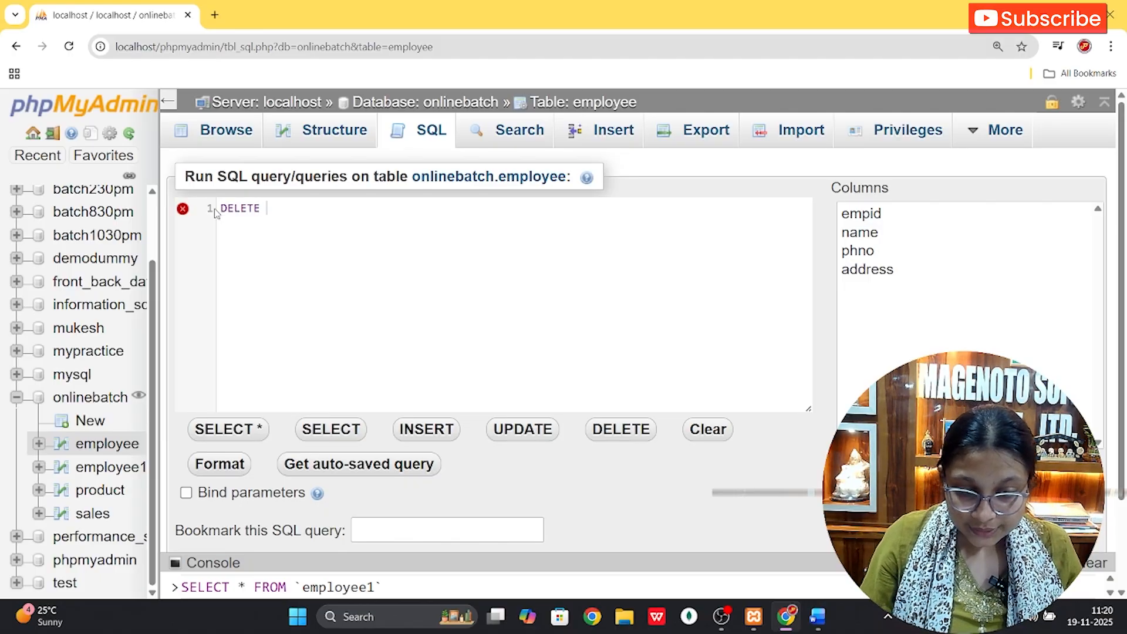
{"action": "type", "text": " gr"}
{"action": "key", "text": "BackSpace"}
{"action": "key", "text": "BackSpace"}
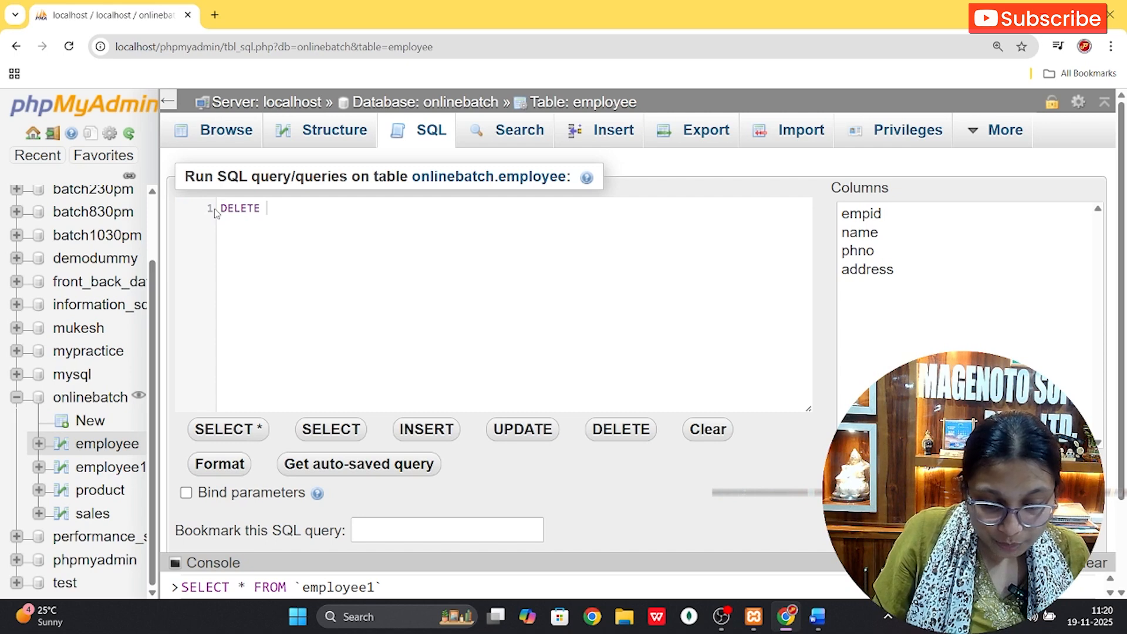
{"action": "type", "text": "fr"}
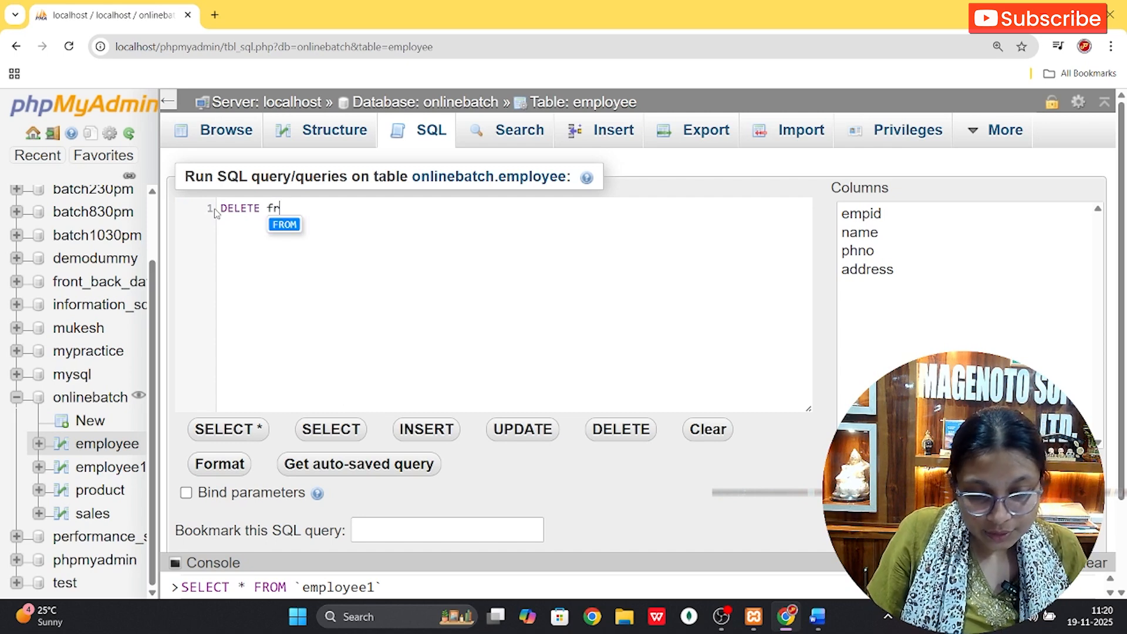
{"action": "type", "text": "om"}
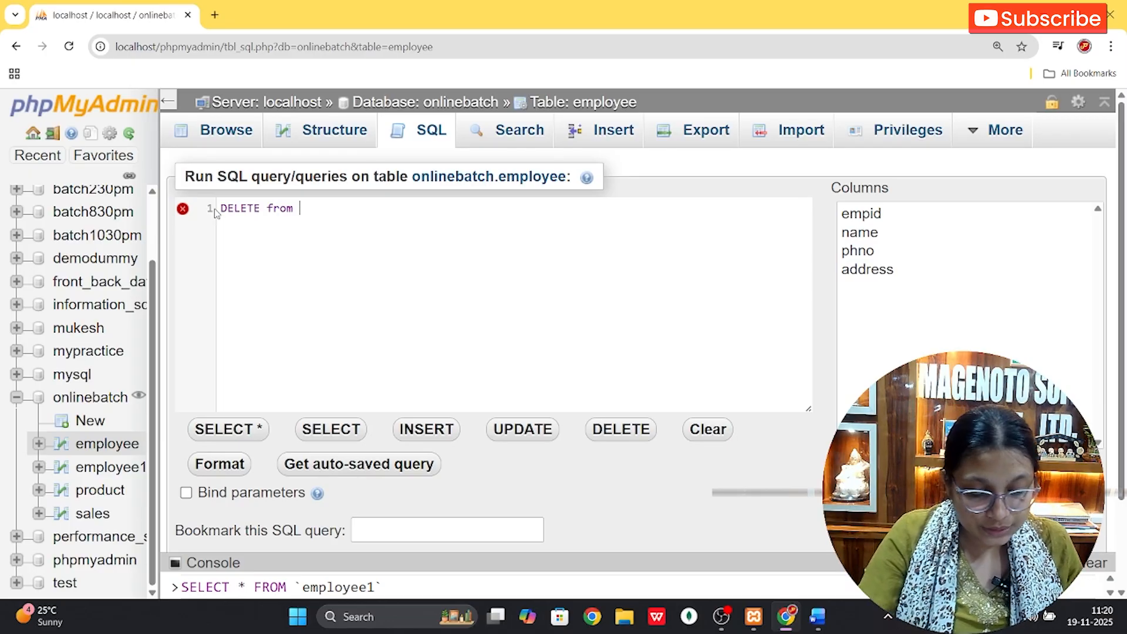
{"action": "type", "text": " e"}
{"action": "key", "text": "Down"}
{"action": "key", "text": "Down"}
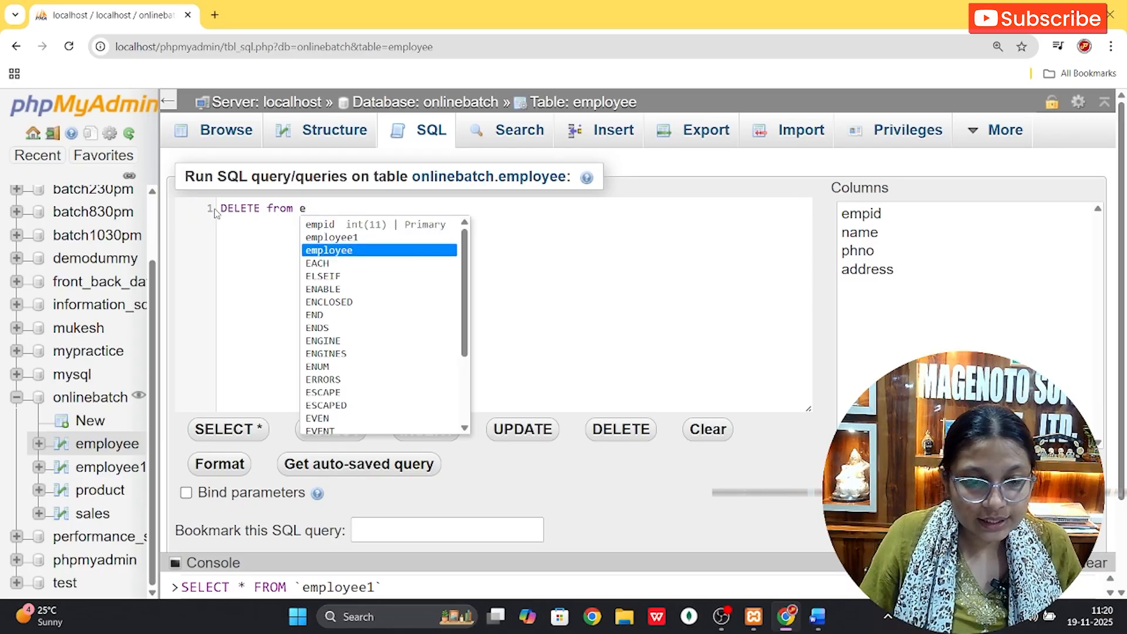
{"action": "key", "text": "Return"}
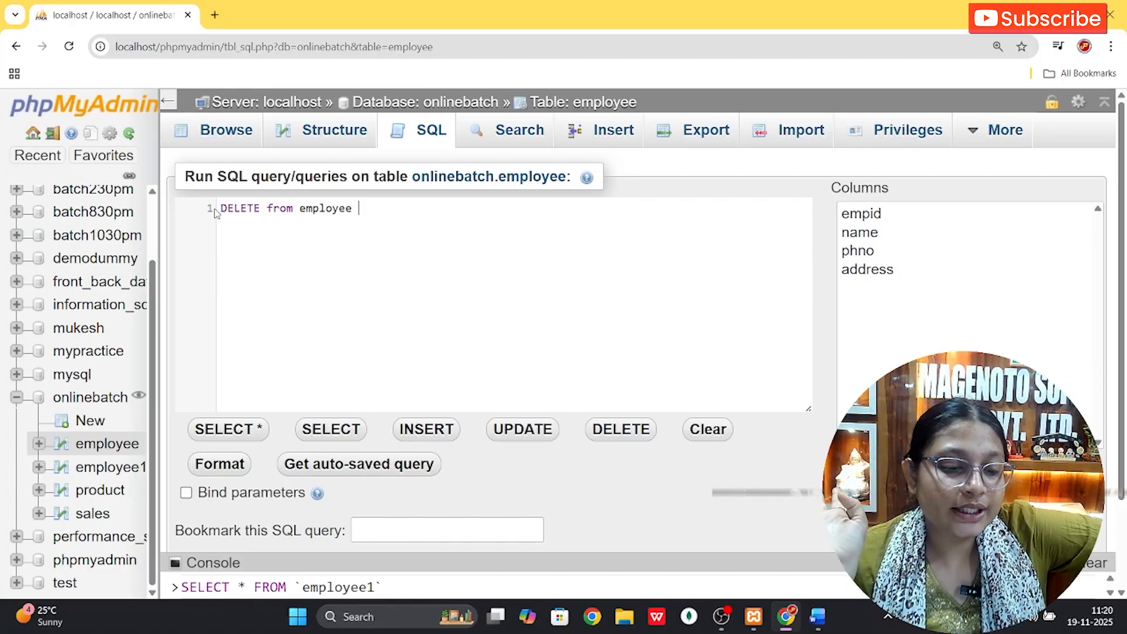
Step: Complete the delete statement with the condition where empid=203;
{"action": "type", "text": "wher"}
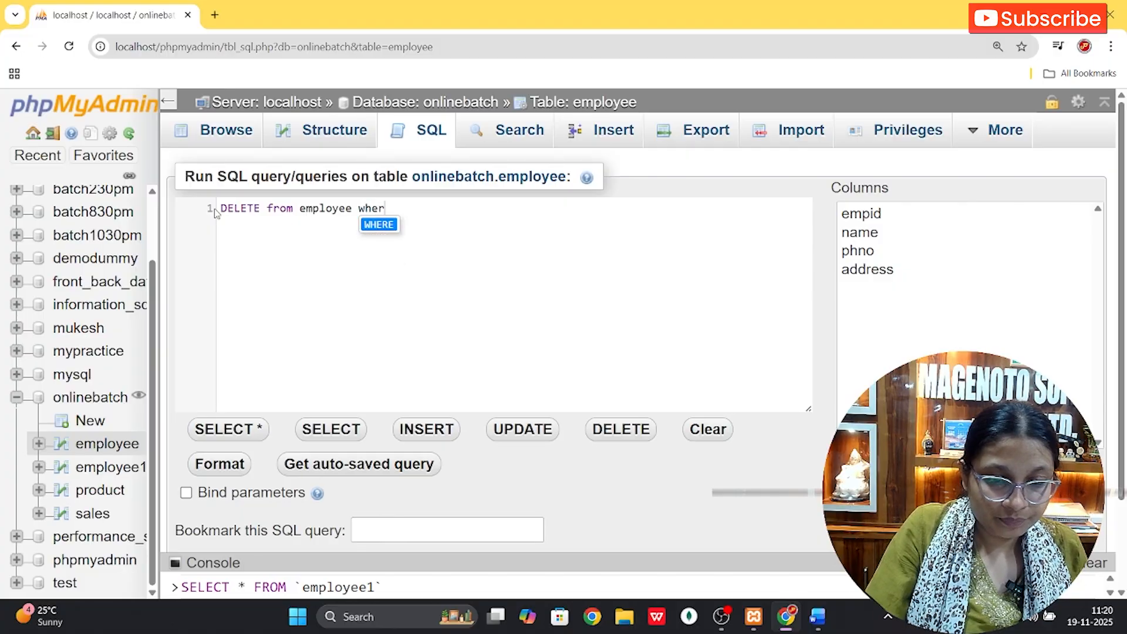
{"action": "type", "text": "e em"}
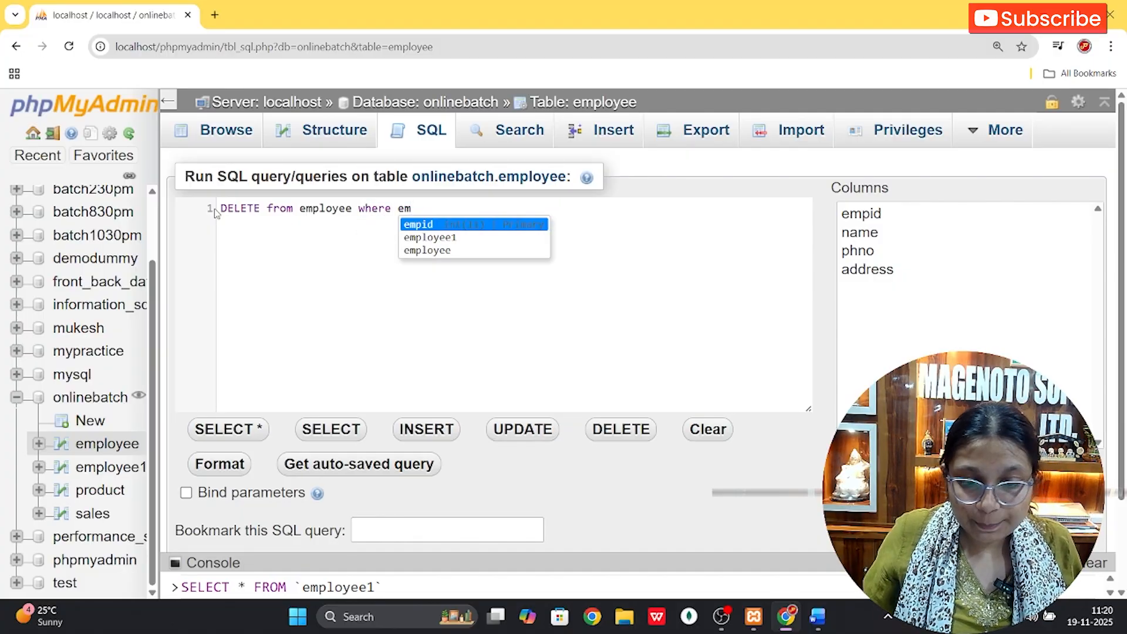
{"action": "key", "text": "Return"}
{"action": "type", "text": "="}
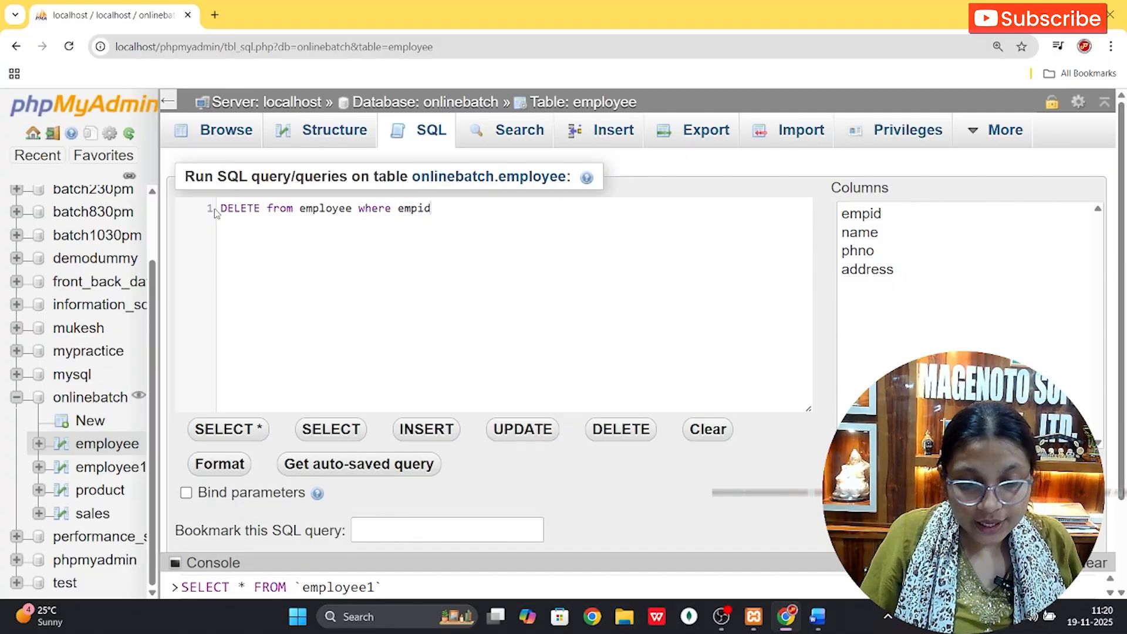
{"action": "type", "text": "203;"}
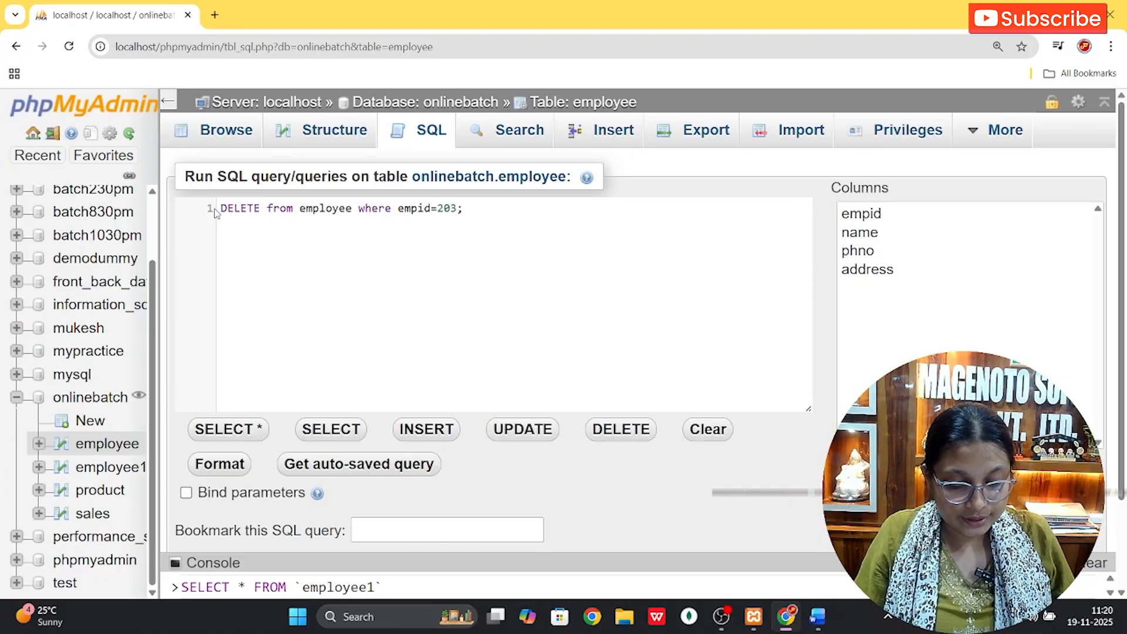
Step: Execute the delete statement with confirmation and browse the employee table, discarding the unsaved editor changes
{"action": "key", "text": "ctrl+a"}
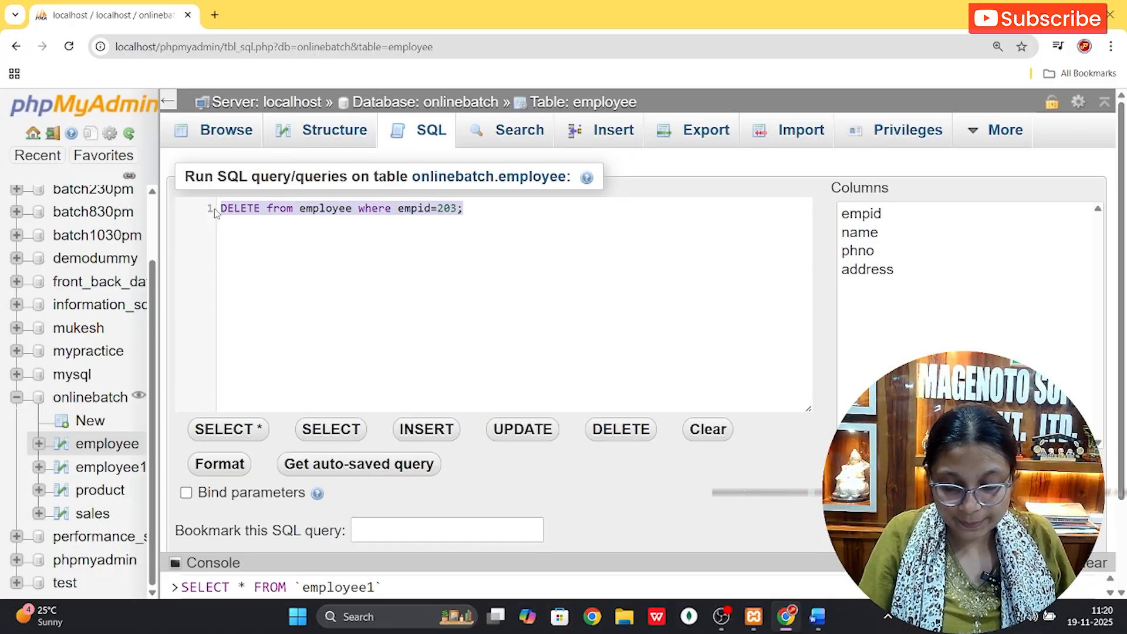
{"action": "key", "text": "ctrl+Return"}
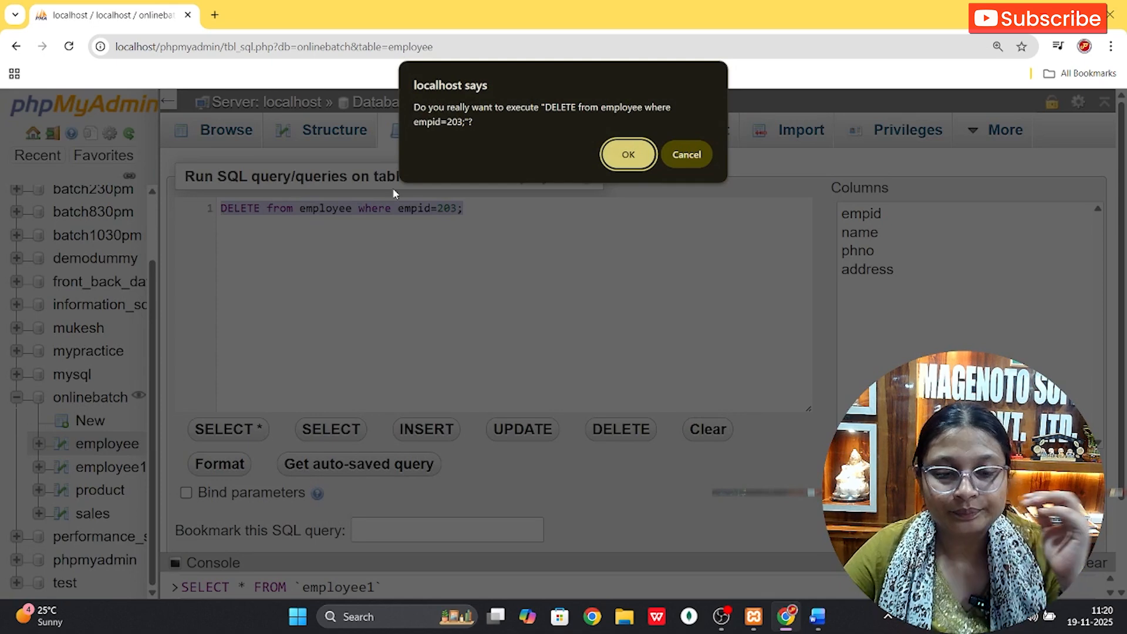
{"action": "left_click", "coordinate": [610, 164]}
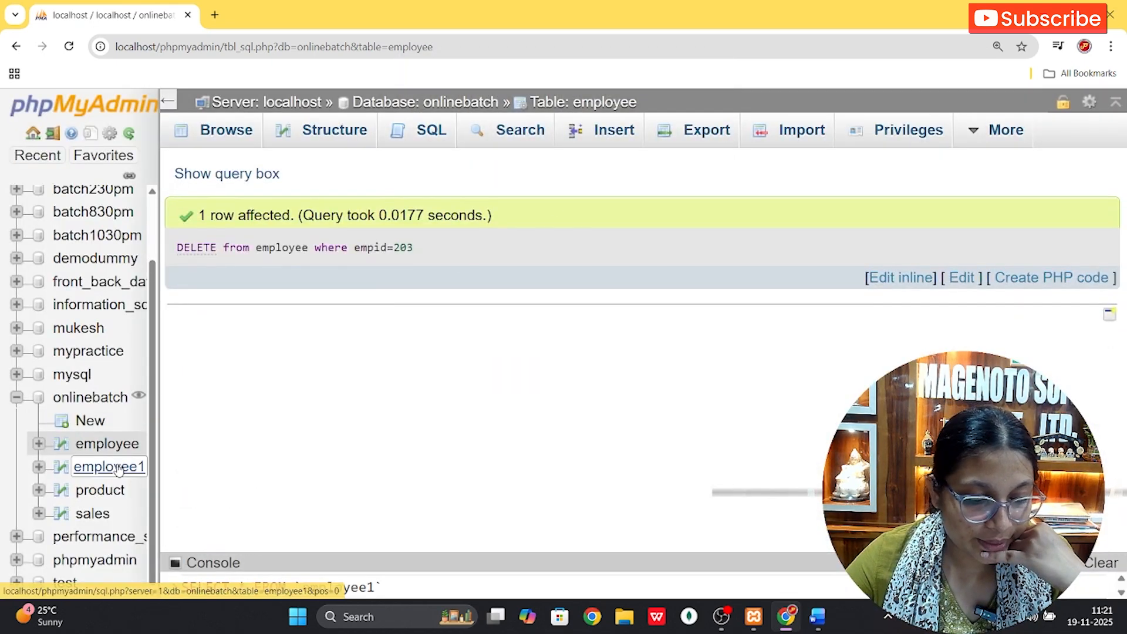
{"action": "left_click", "coordinate": [116, 446]}
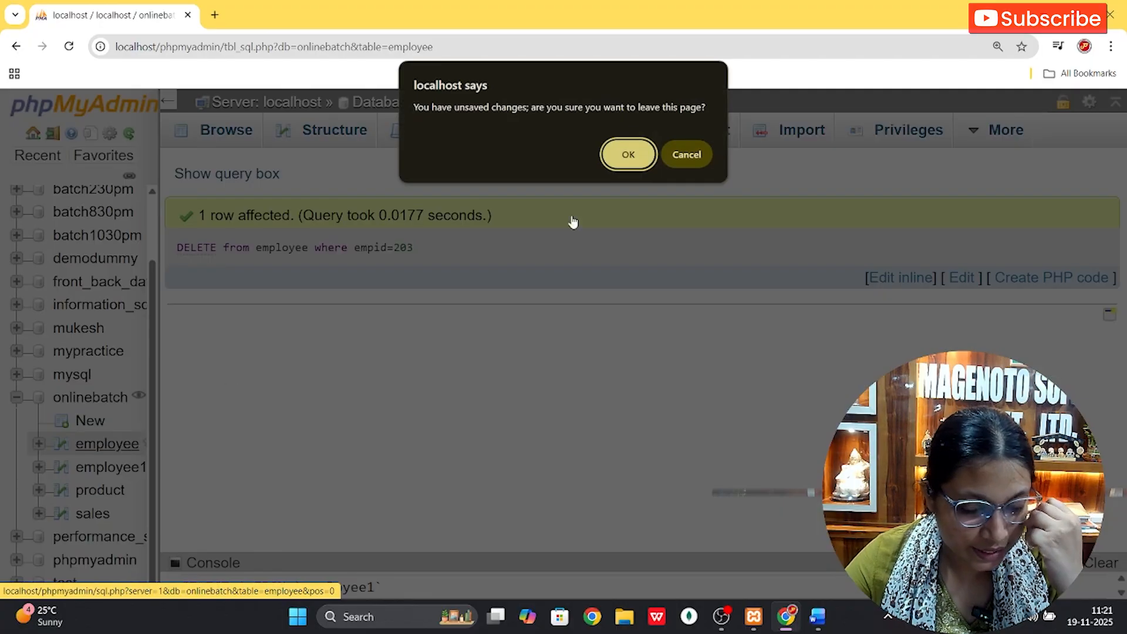
{"action": "left_click", "coordinate": [628, 154]}
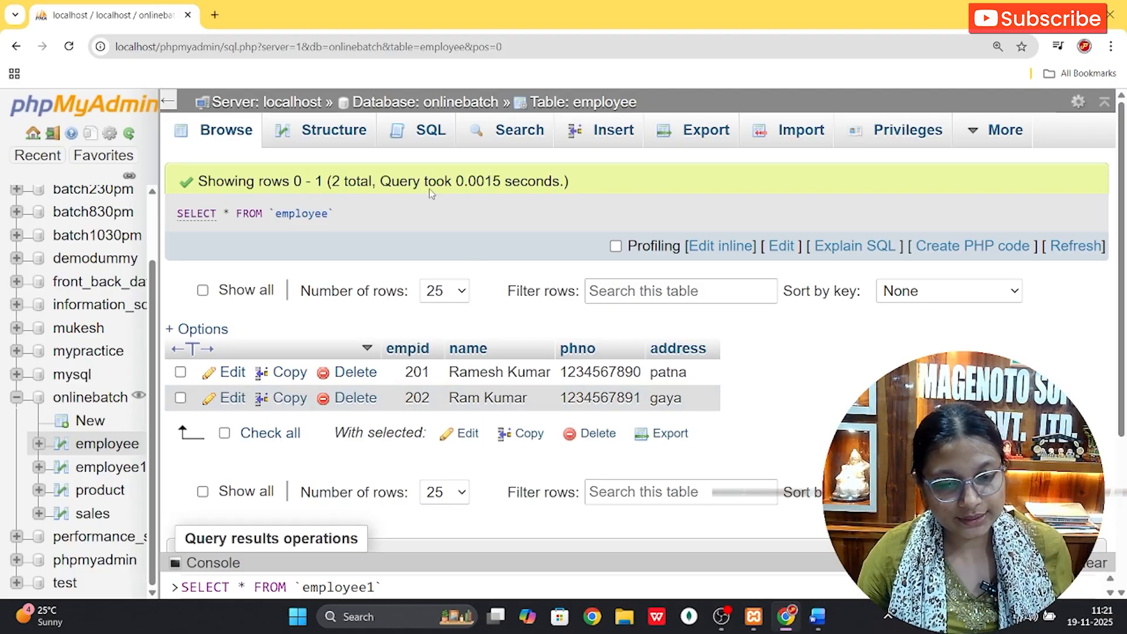
Step: Open the SQL editor for the employee table and clear its default query
{"action": "left_click", "coordinate": [420, 130]}
{"action": "left_click_drag", "start_coordinate": [442, 210], "coordinate": [240, 208]}
{"action": "key", "text": "BackSpace"}
{"action": "key", "text": "BackSpace"}
{"action": "key", "text": "BackSpace"}
{"action": "key", "text": "BackSpace"}
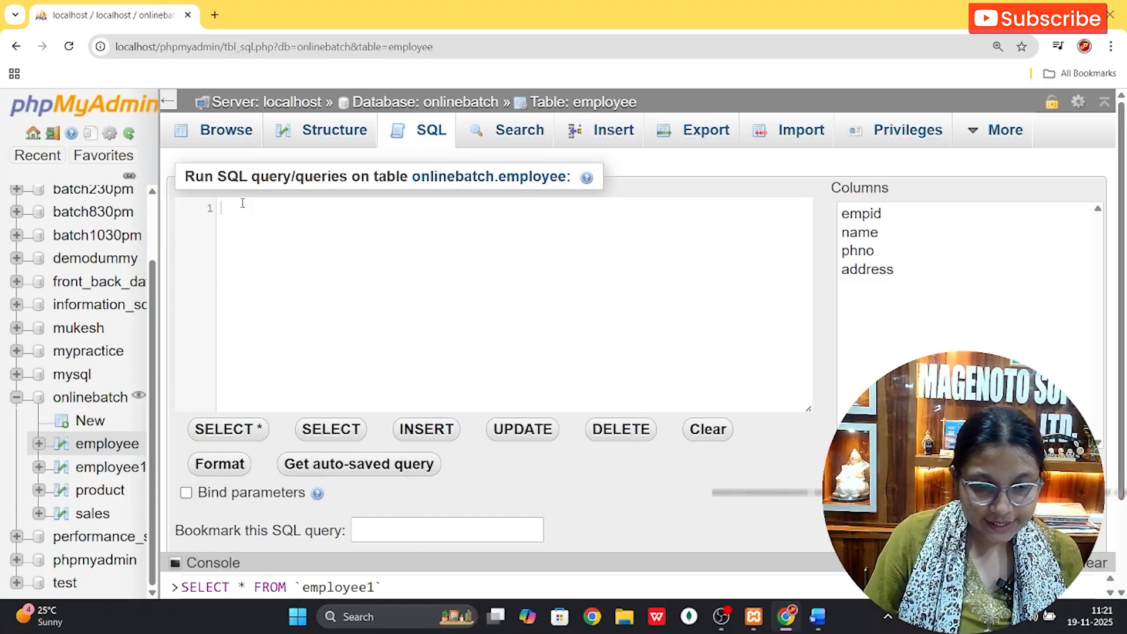
Step: Write the query text DELETE from employee where in in the empty editor
{"action": "type", "text": "DELETE froi"}
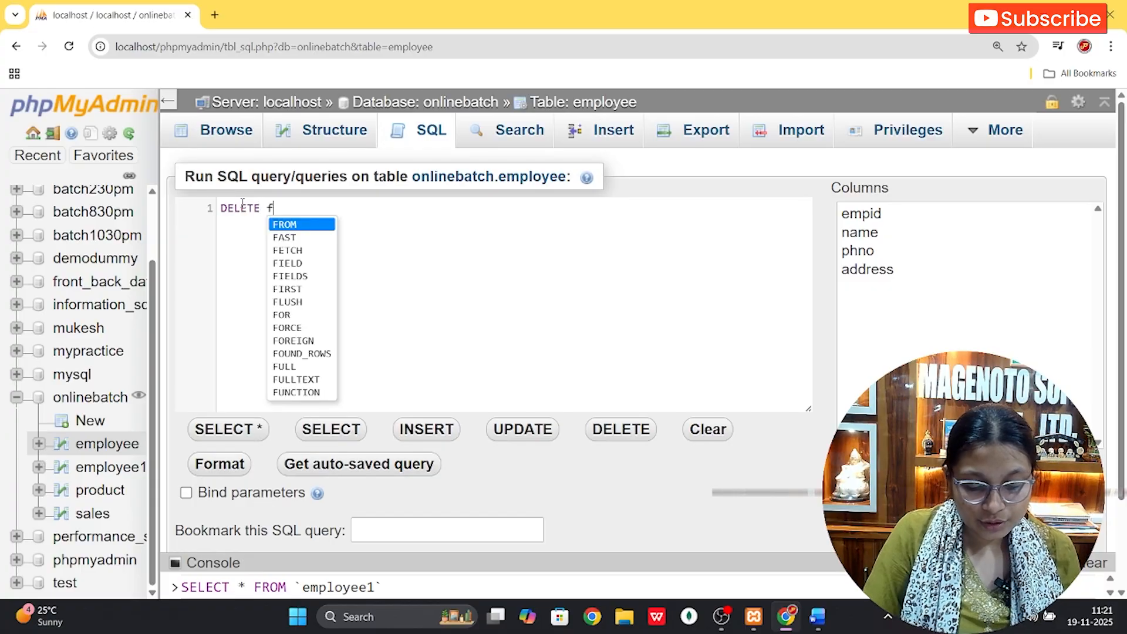
{"action": "key", "text": "BackSpace"}
{"action": "type", "text": "m e,"}
{"action": "key", "text": "BackSpace"}
{"action": "key", "text": "BackSpace"}
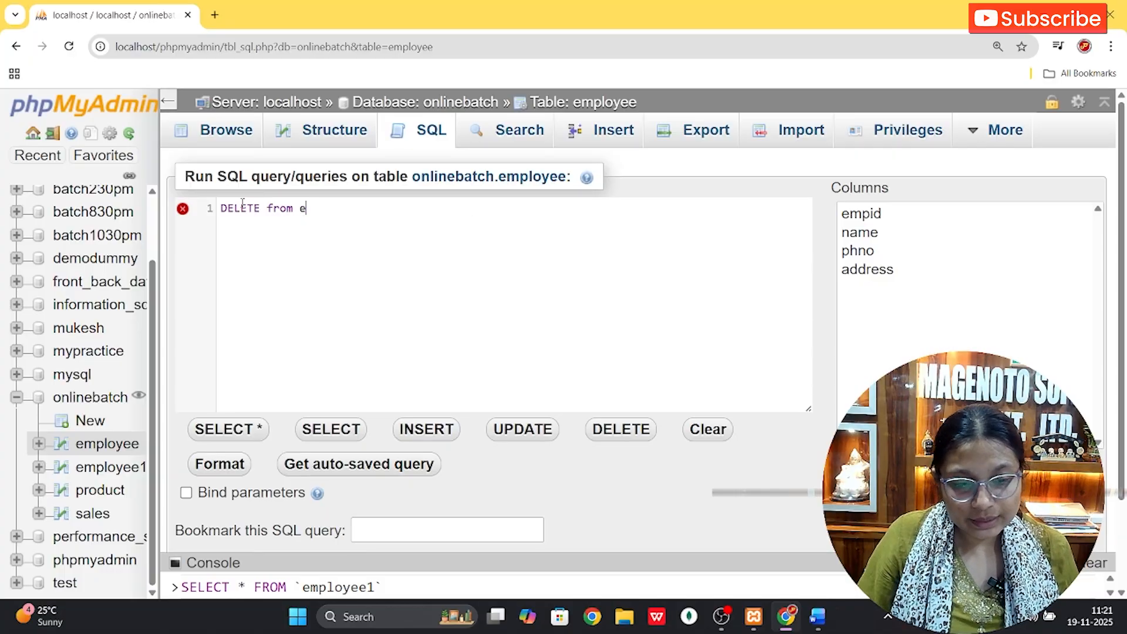
{"action": "type", "text": "emp"}
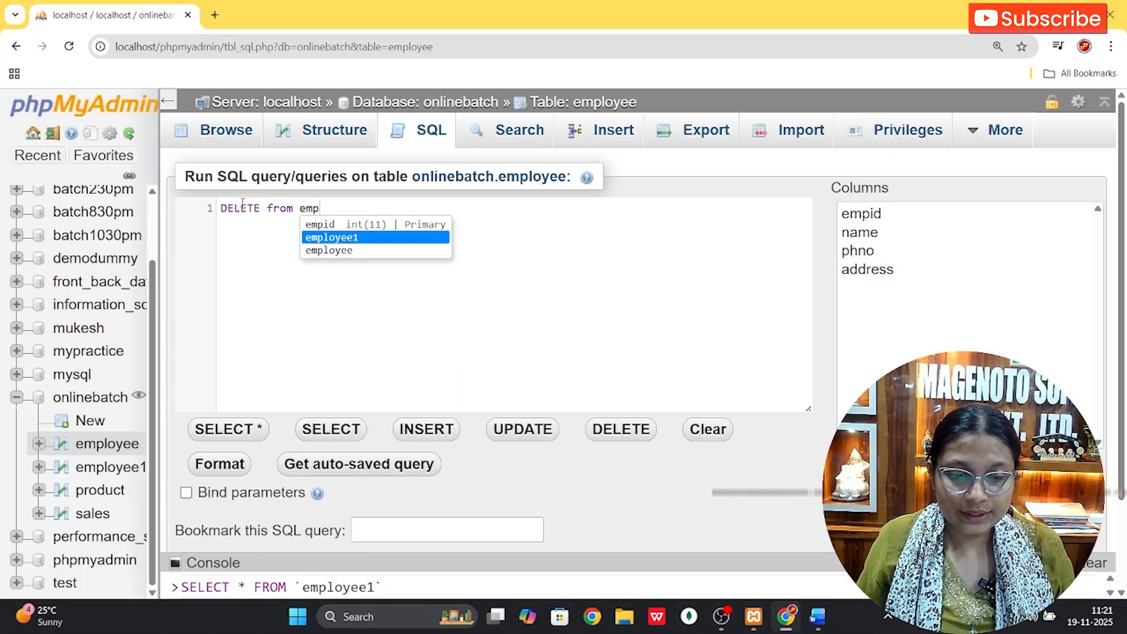
{"action": "key", "text": "Down"}
{"action": "key", "text": "Return"}
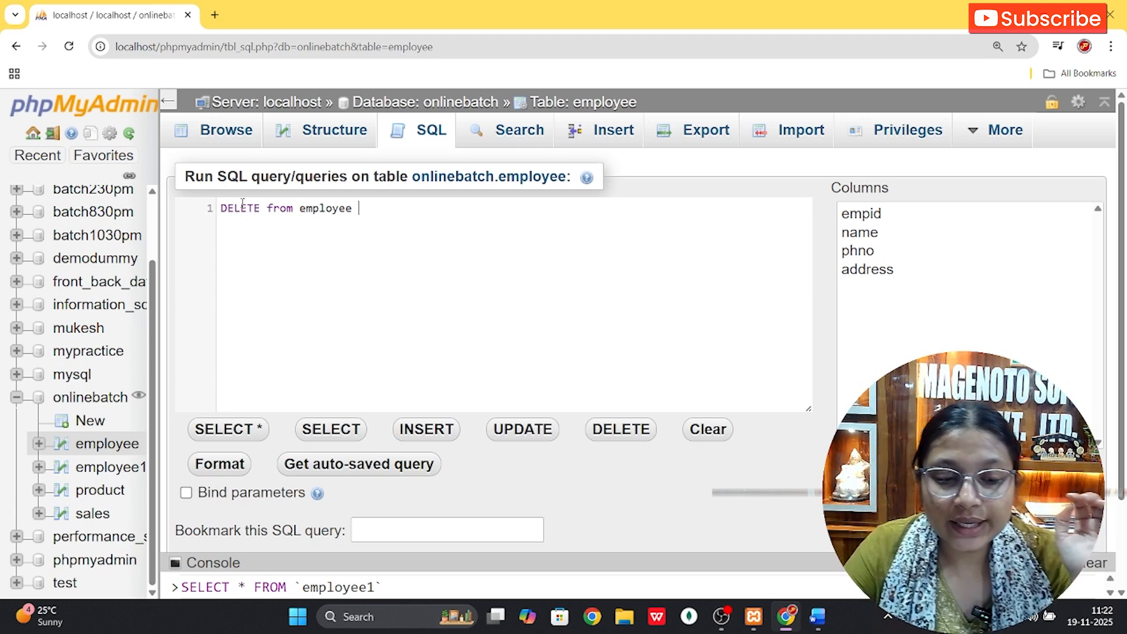
{"action": "type", "text": "where"}
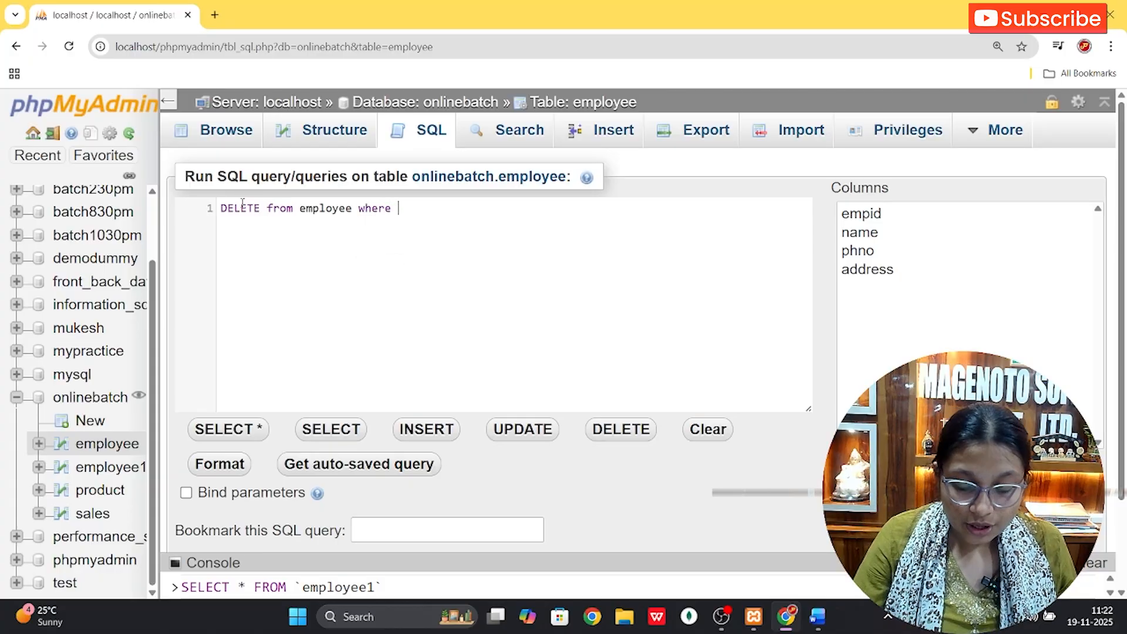
{"action": "type", "text": " in"}
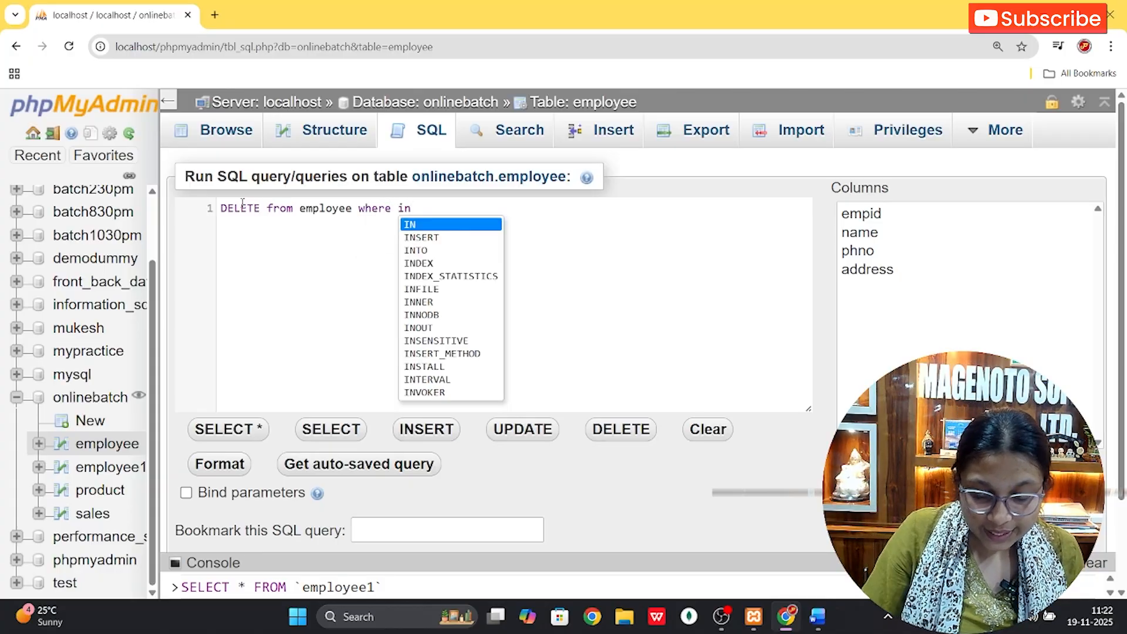
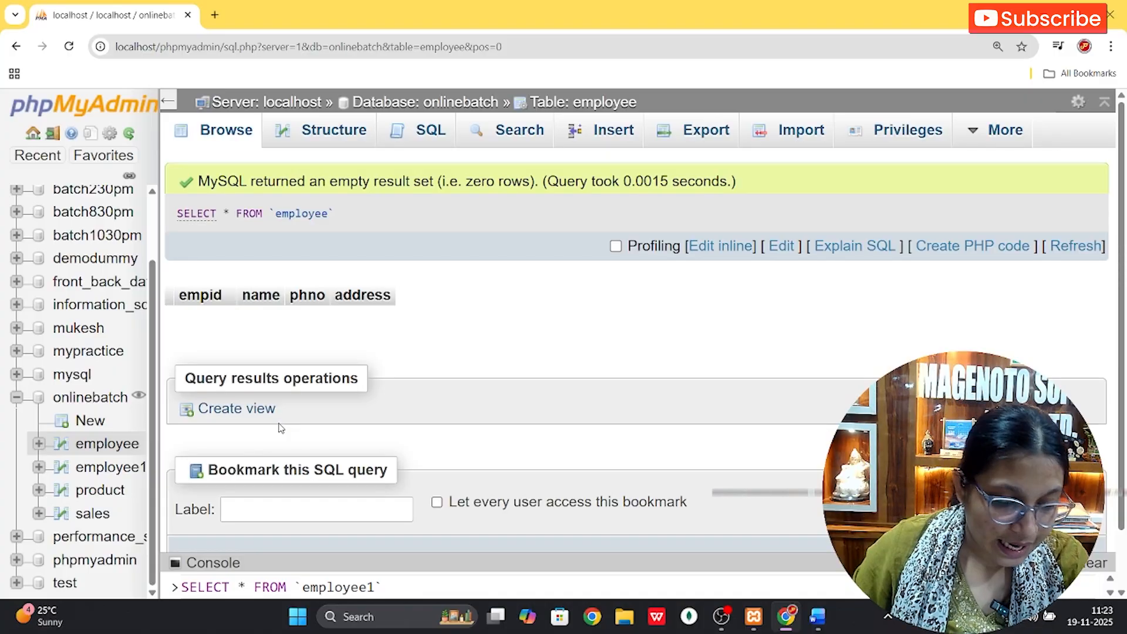
Step: Browse the product and sales tables of the onlinebatch database, and return to the employee table
{"action": "left_click", "coordinate": [94, 492]}
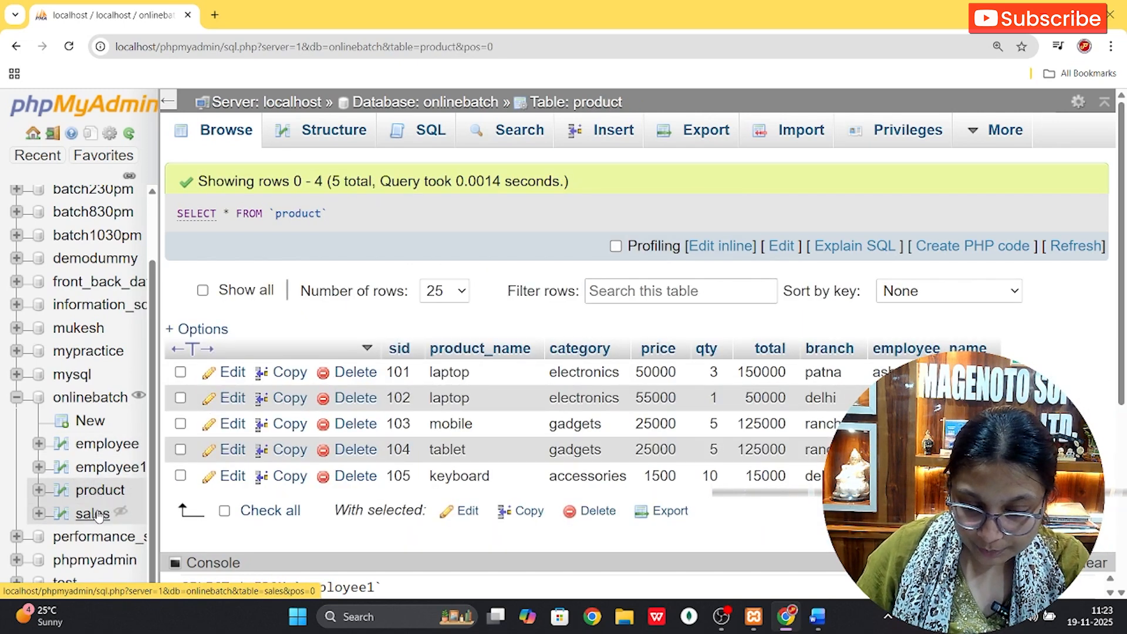
{"action": "left_click", "coordinate": [97, 514]}
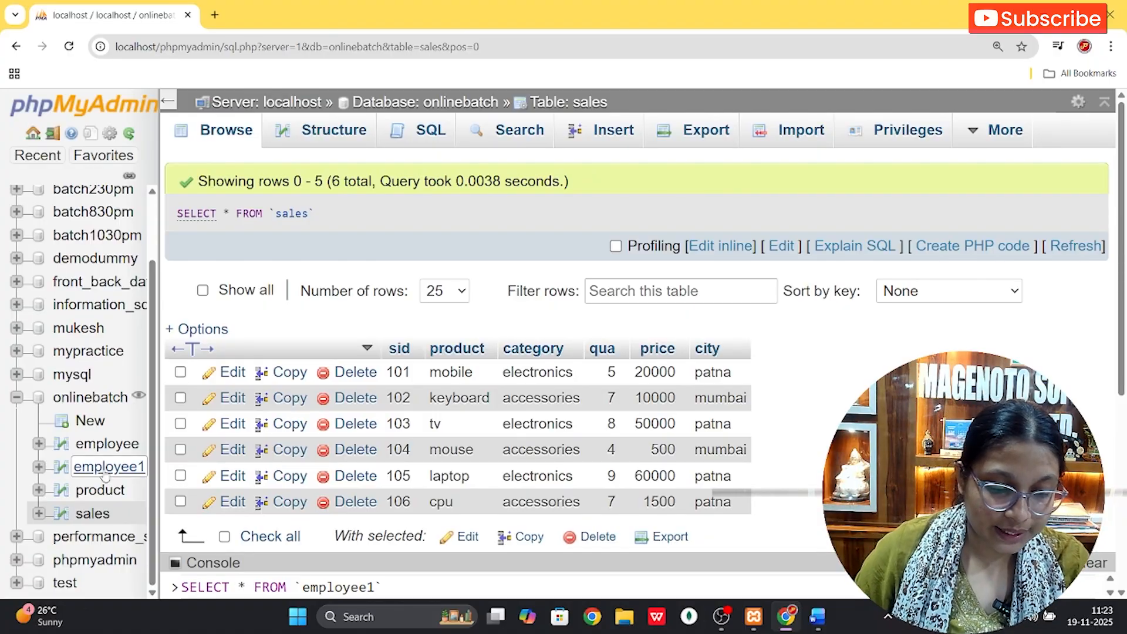
{"action": "left_click", "coordinate": [105, 451]}
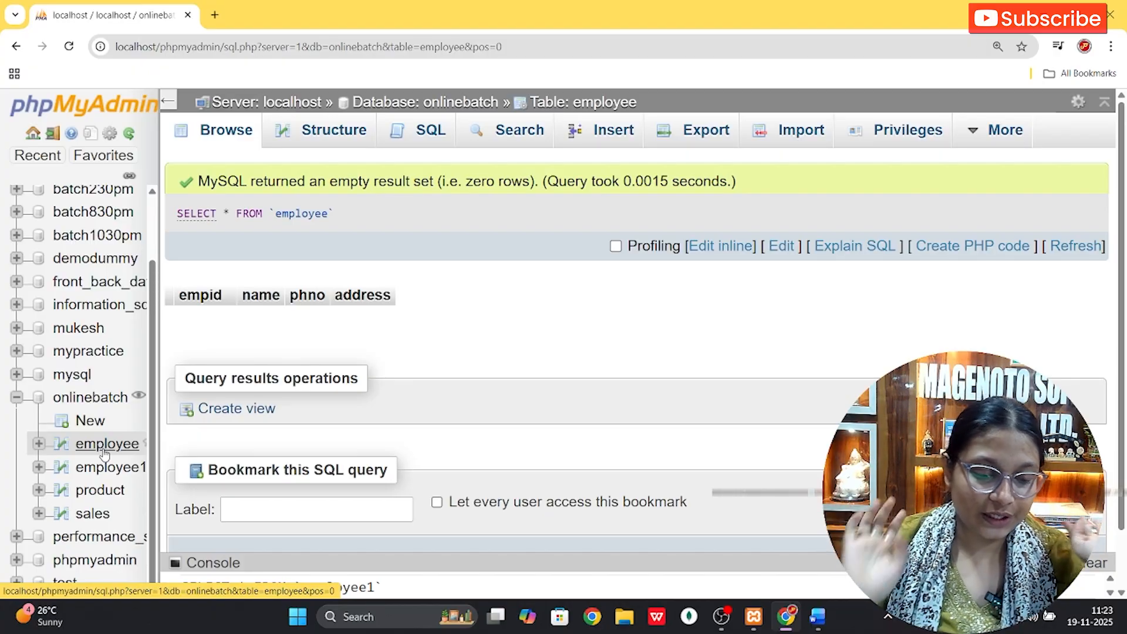
{"action": "left_click", "coordinate": [415, 148]}
{"action": "left_click_drag", "start_coordinate": [432, 208], "coordinate": [220, 209]}
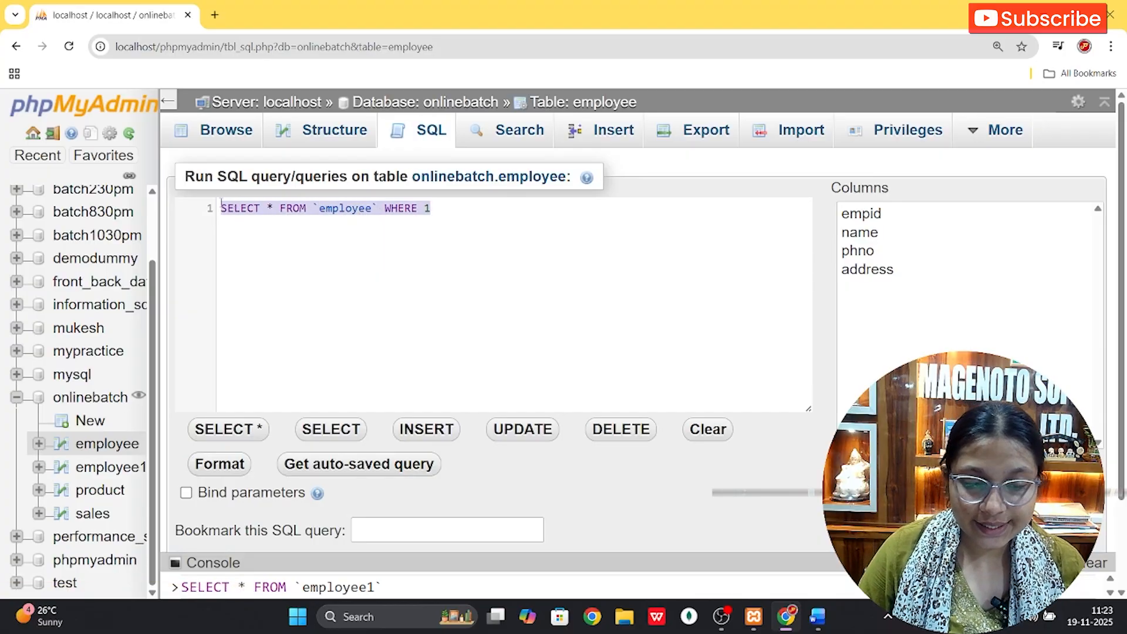
{"action": "key", "text": "BackSpace"}
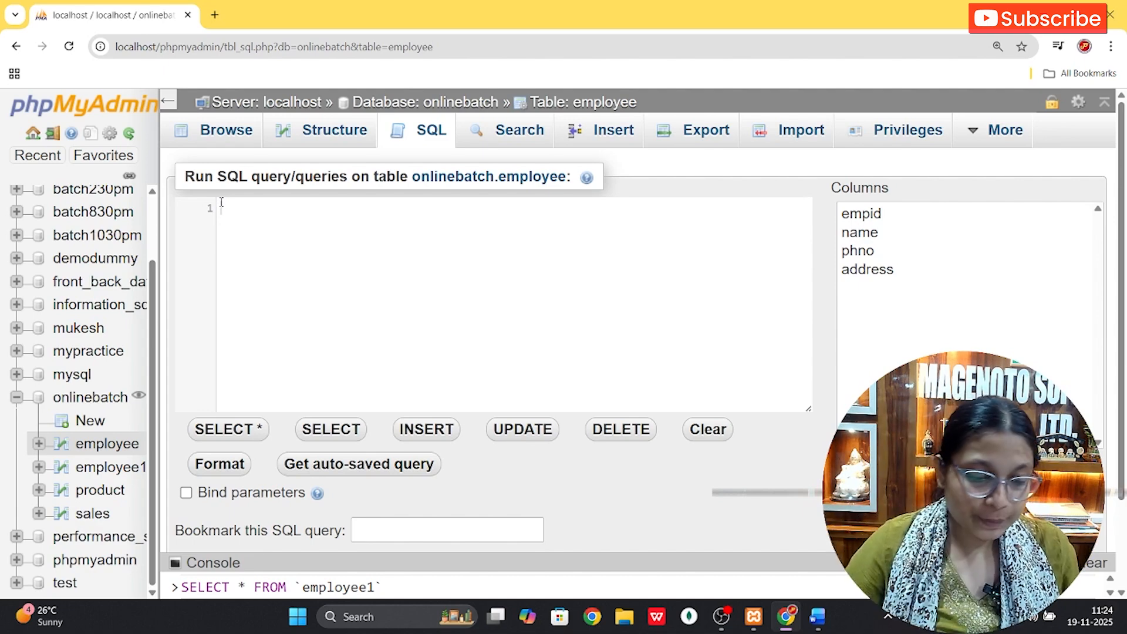
Step: Browse the records of the employee1 table, discarding the unsaved query changes, and open that table's SQL editor
{"action": "left_click", "coordinate": [111, 466]}
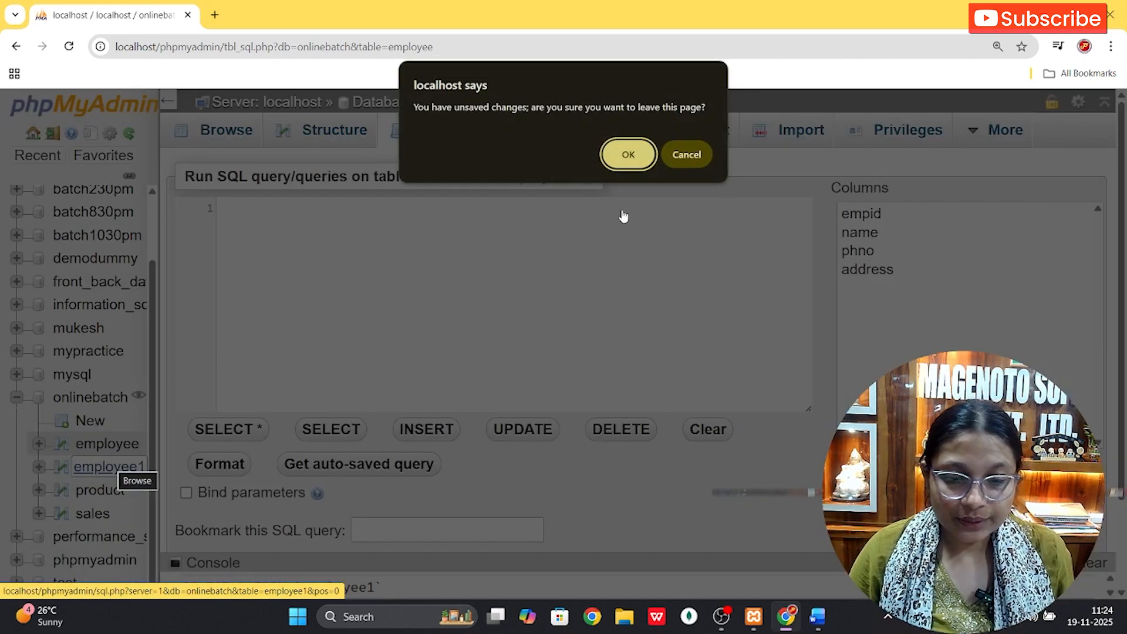
{"action": "left_click", "coordinate": [626, 154]}
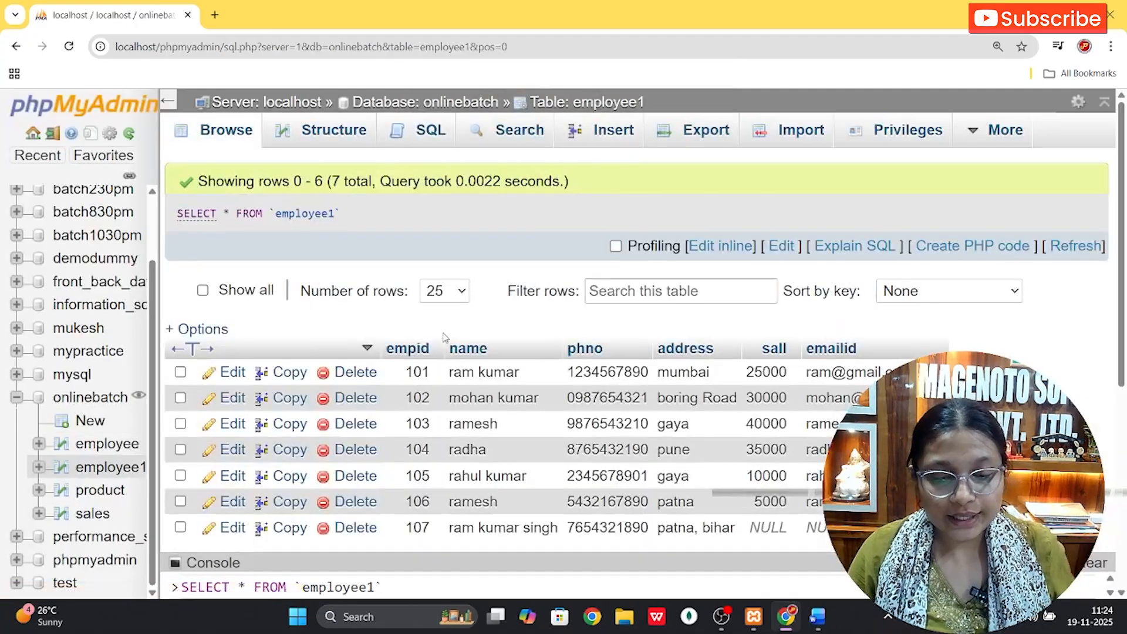
{"action": "scroll", "coordinate": [456, 372], "scroll_direction": "down", "scroll_amount": 1}
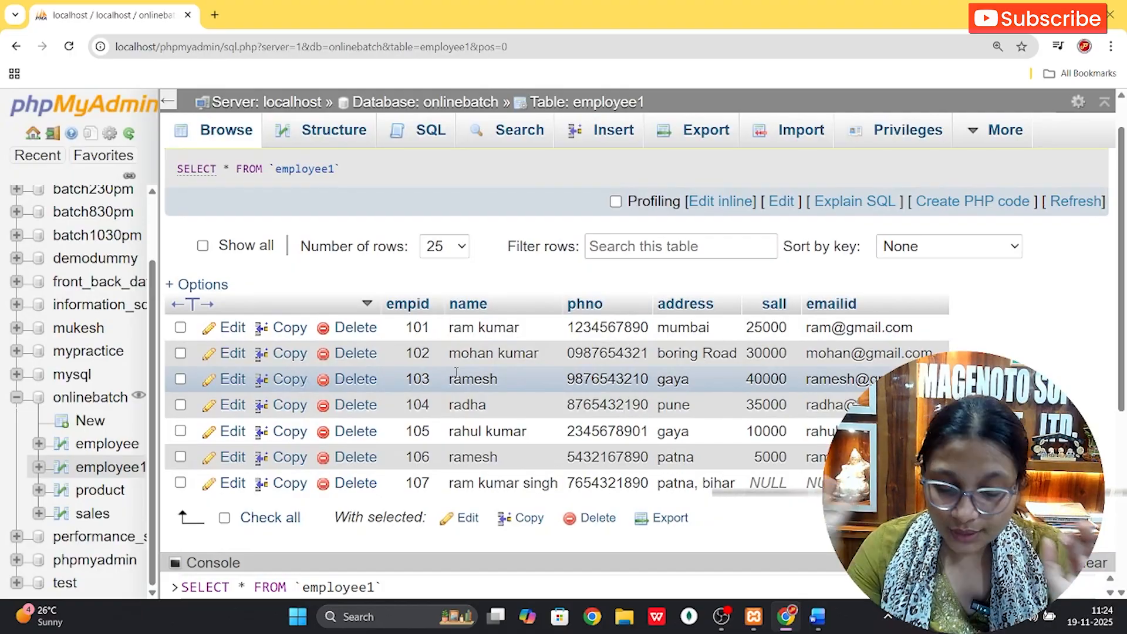
{"action": "left_click", "coordinate": [414, 139]}
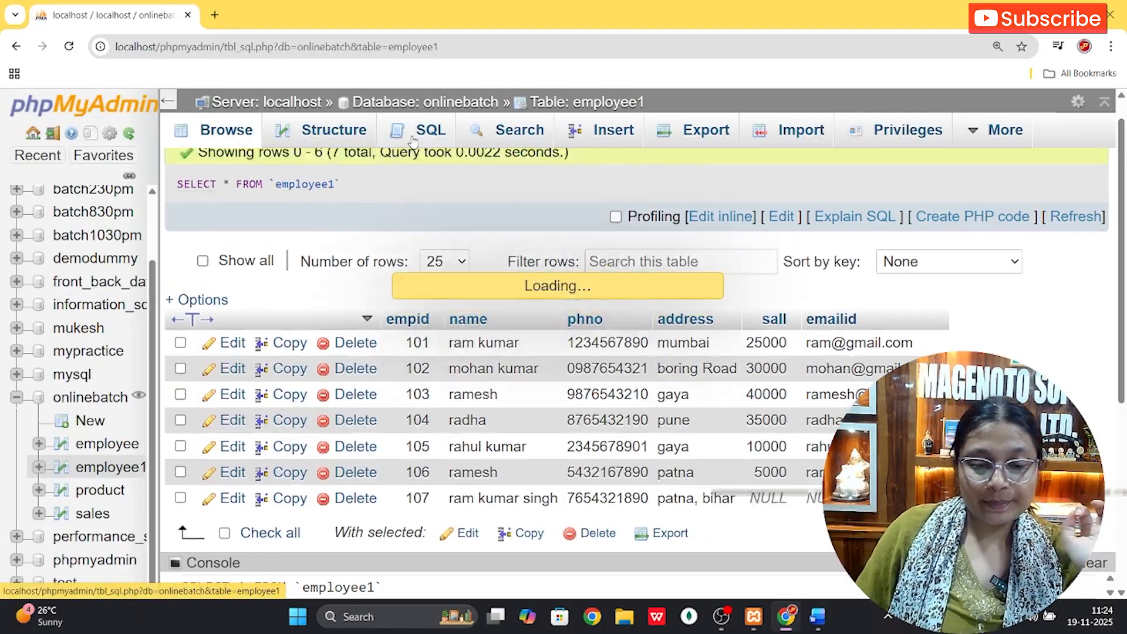
Step: Replace the default query of the employee1 table with create table tblemp as select *
{"action": "left_click_drag", "start_coordinate": [438, 209], "coordinate": [223, 207]}
{"action": "key", "text": "BackSpace"}
{"action": "type", "text": "cre"}
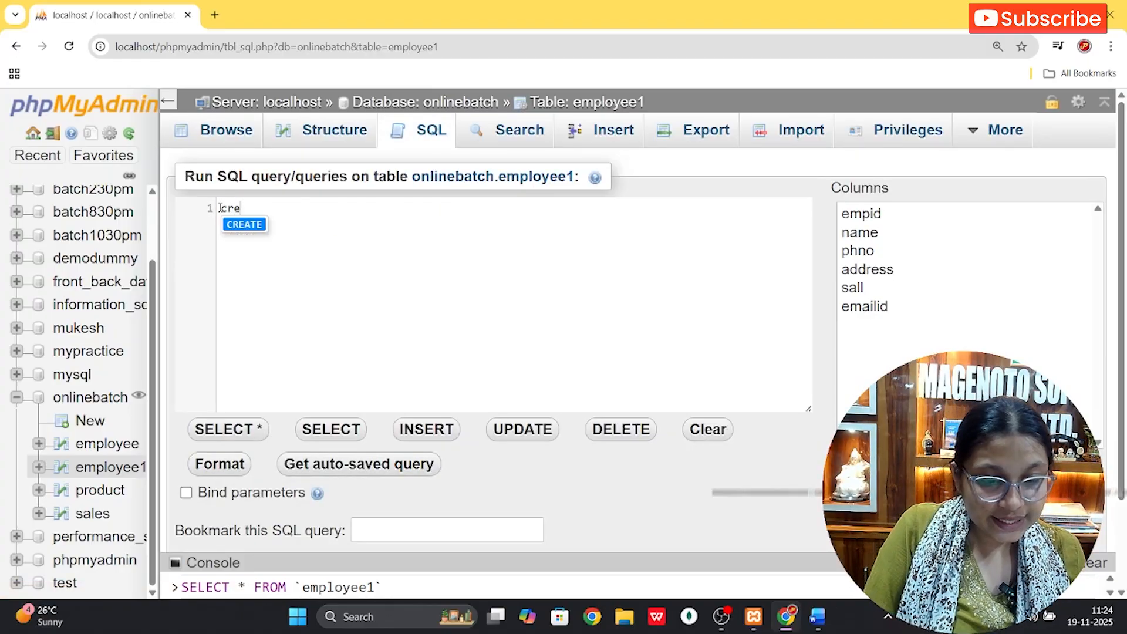
{"action": "type", "text": "ate table "}
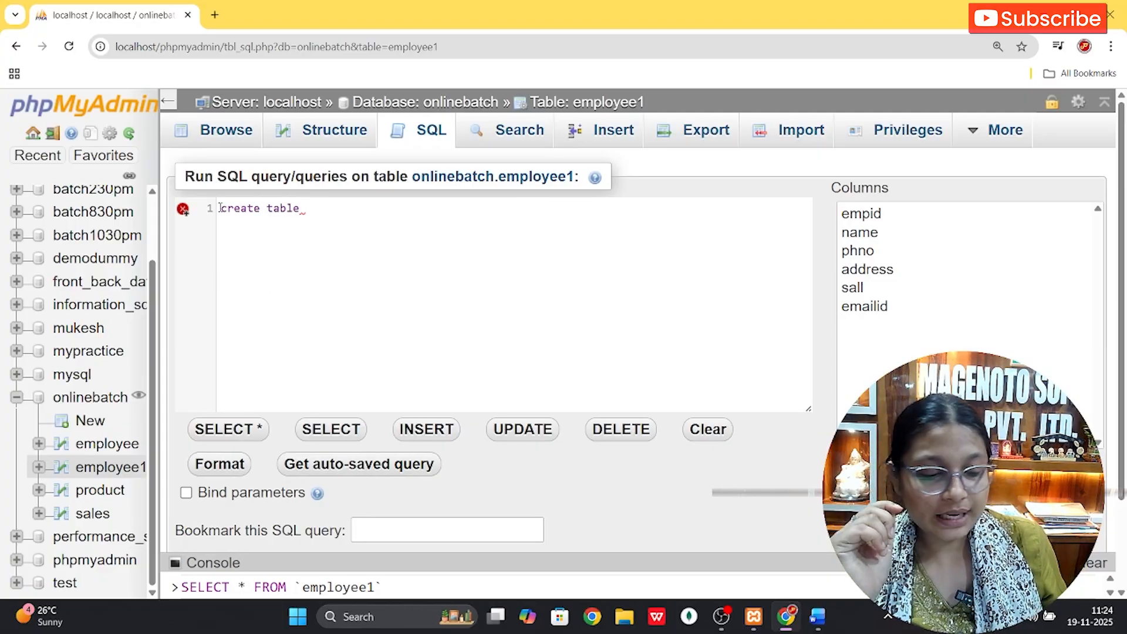
{"action": "type", "text": "tblemp"}
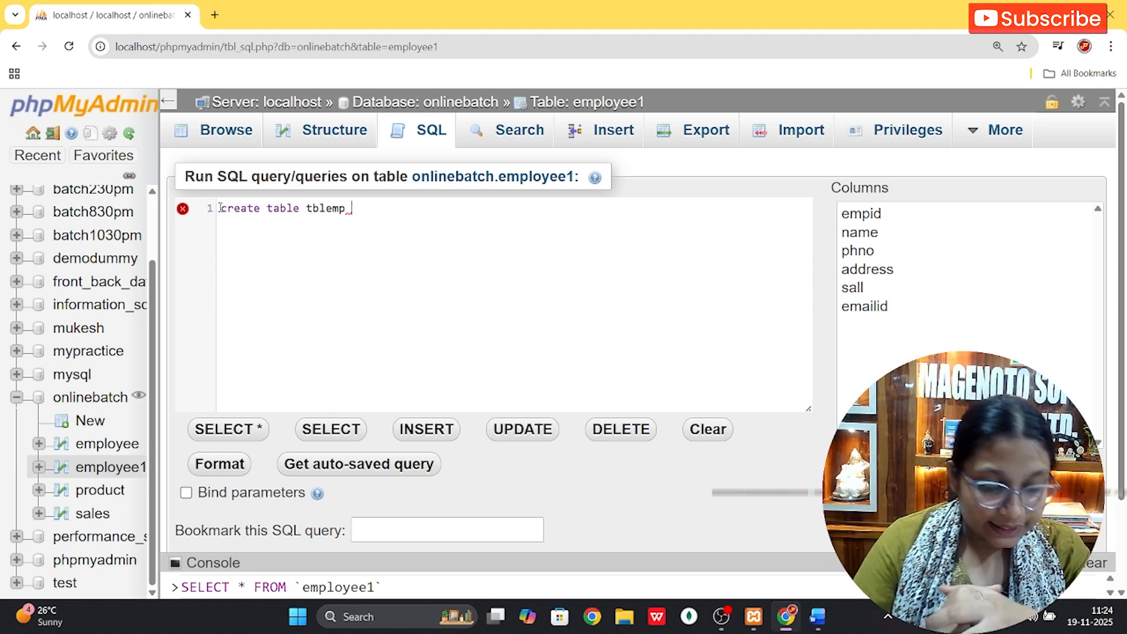
{"action": "type", "text": "as"}
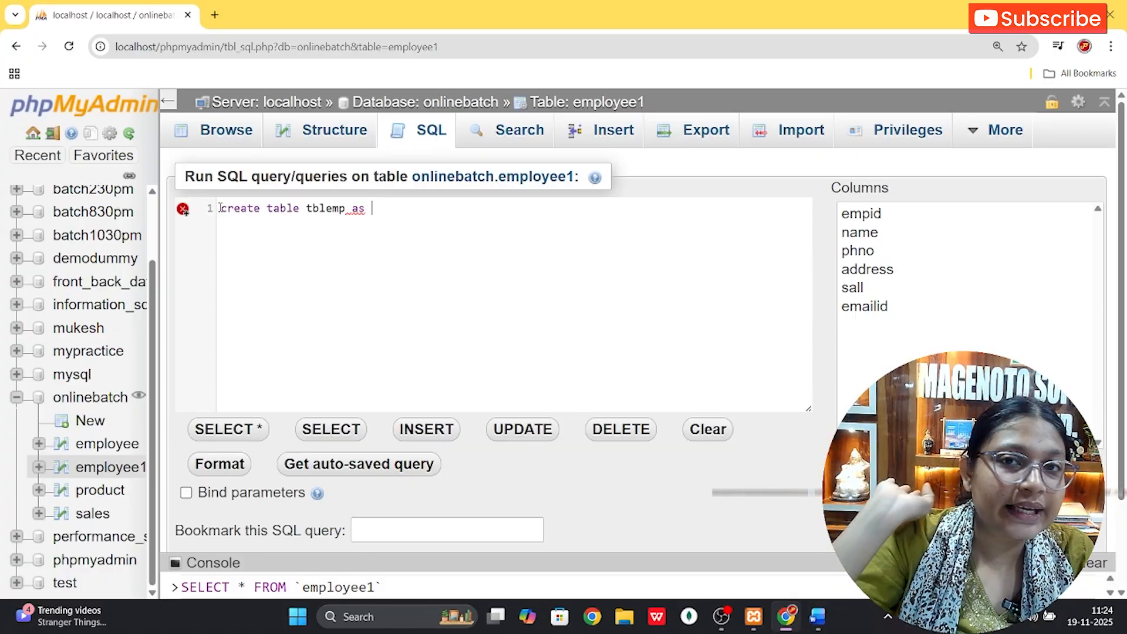
{"action": "type", "text": "selewct *"}
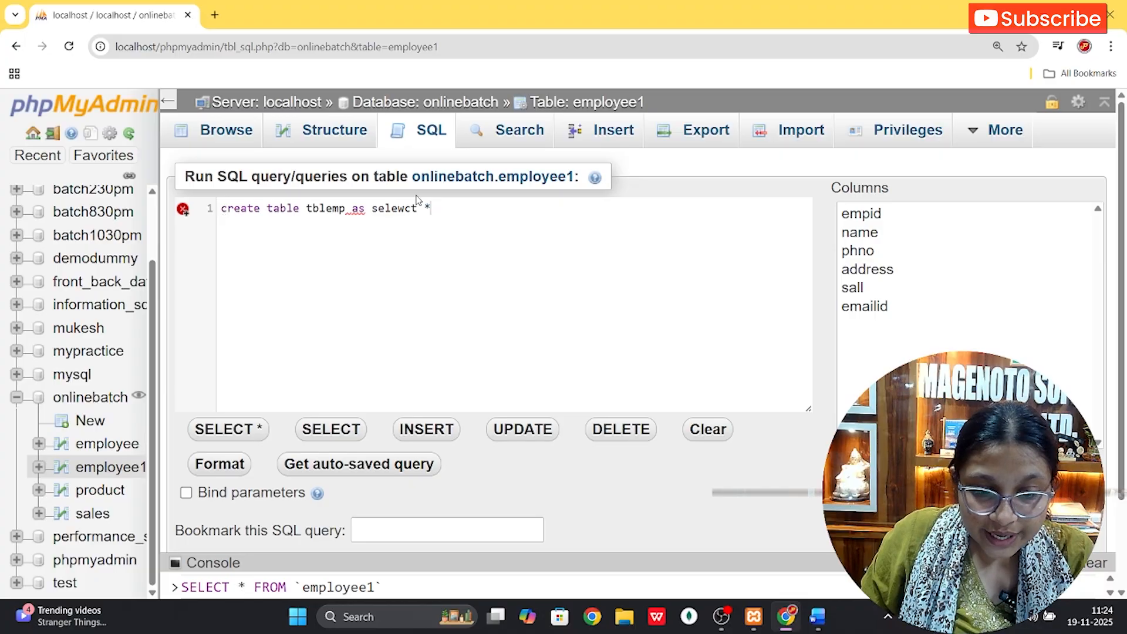
{"action": "key", "text": "BackSpace"}
{"action": "key", "text": "BackSpace"}
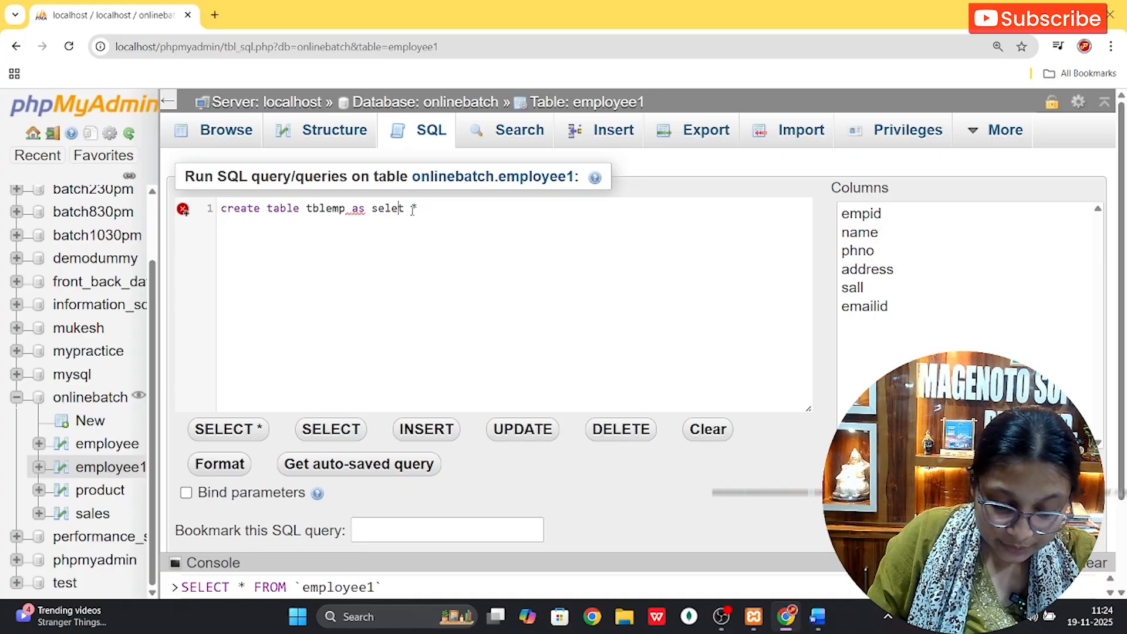
{"action": "type", "text": "c"}
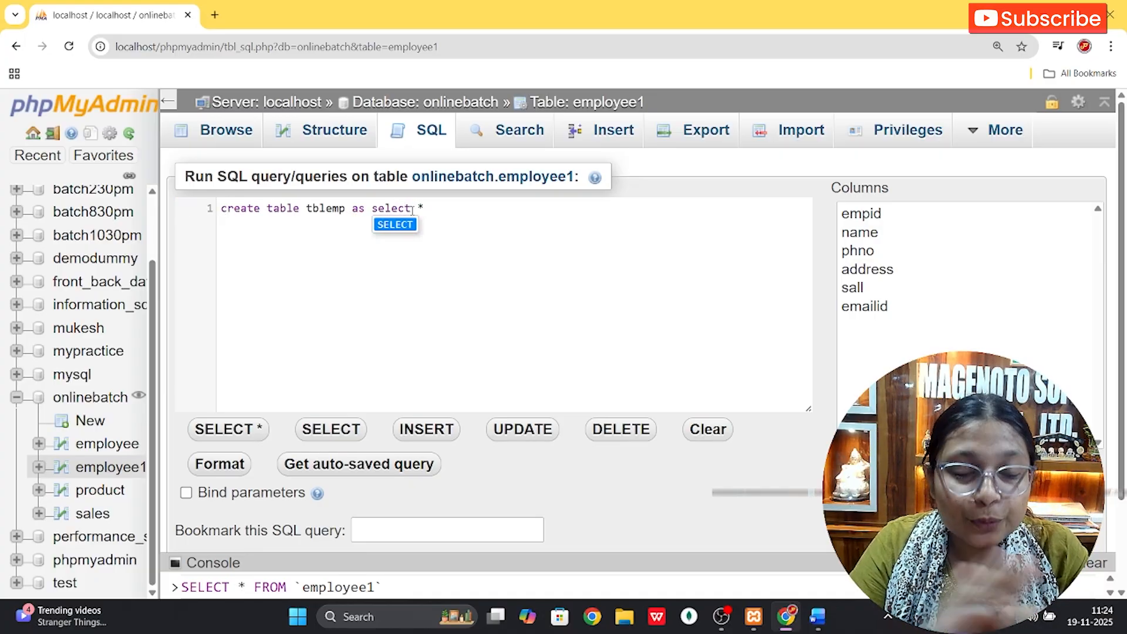
{"action": "left_click", "coordinate": [431, 207]}
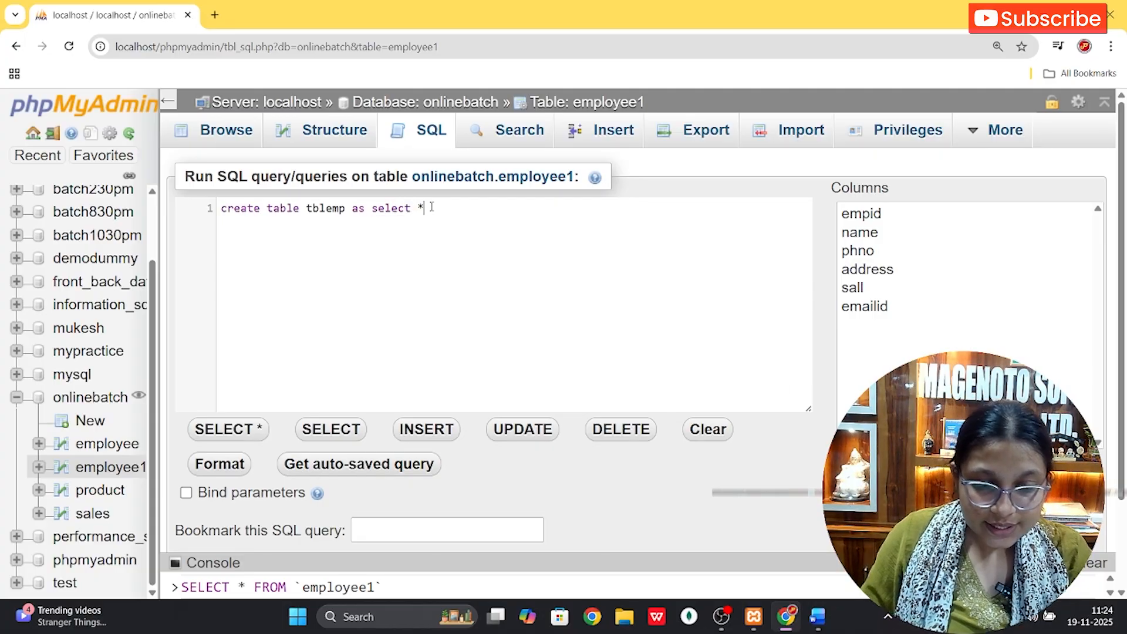
Step: Complete the create table statement with from employee1; and run it to copy employee1 into tblemp
{"action": "type", "text": "from"}
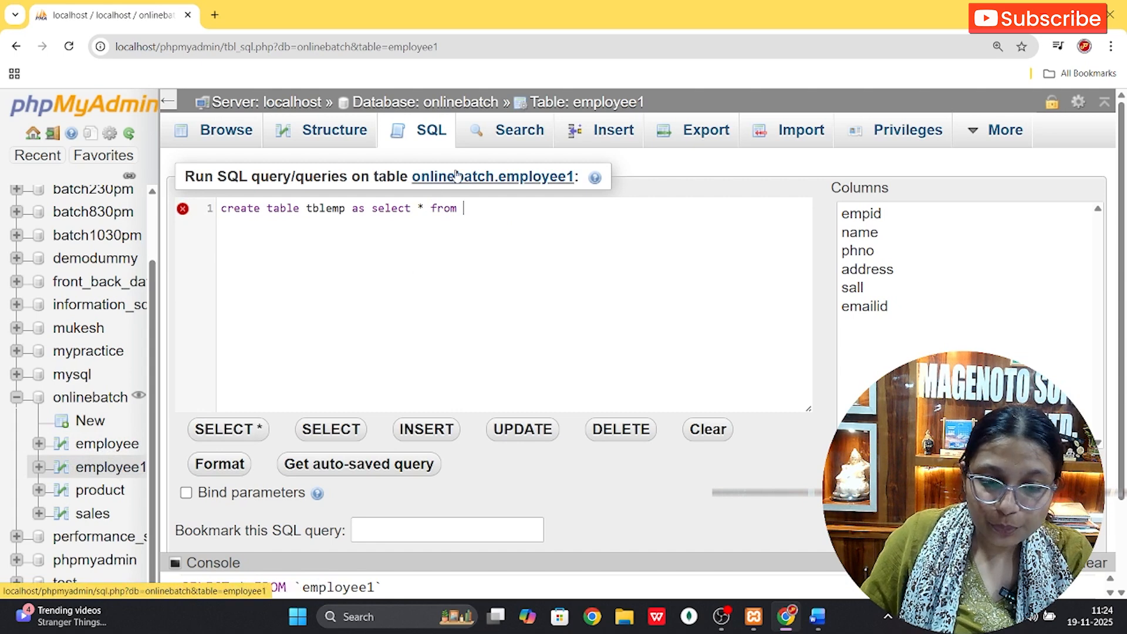
{"action": "type", "text": " empl"}
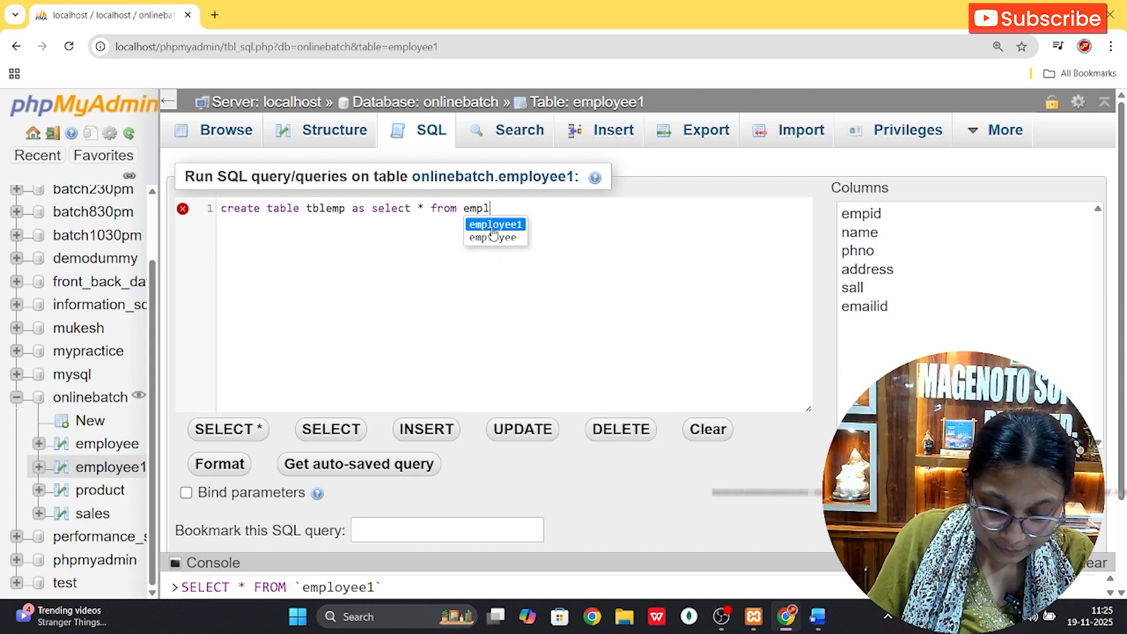
{"action": "key", "text": "Return"}
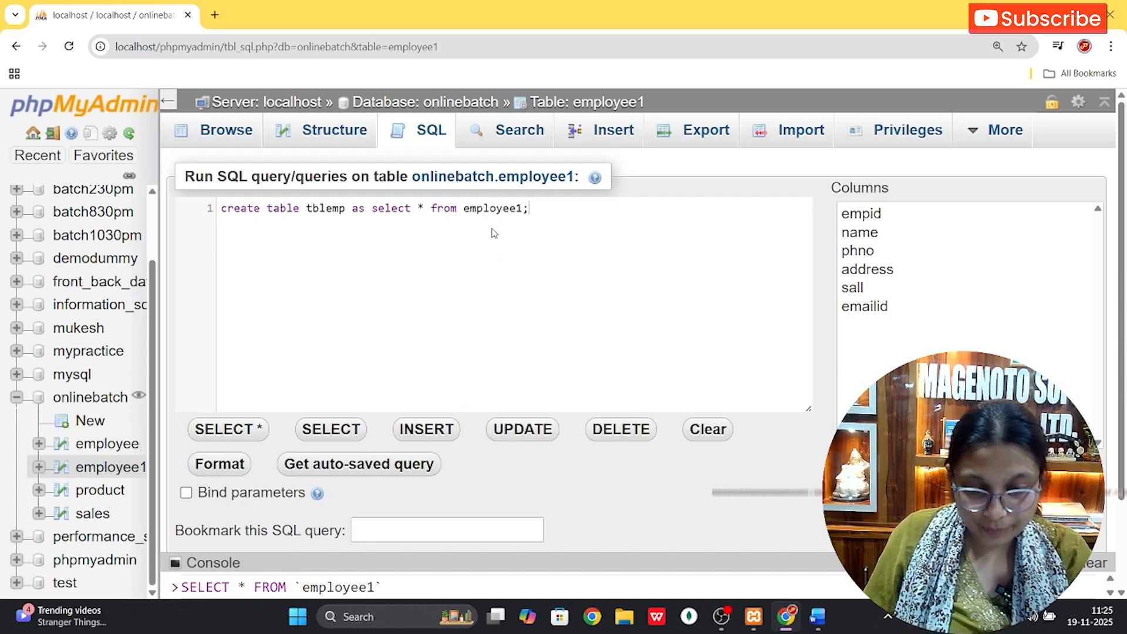
{"action": "key", "text": "ctrl+a"}
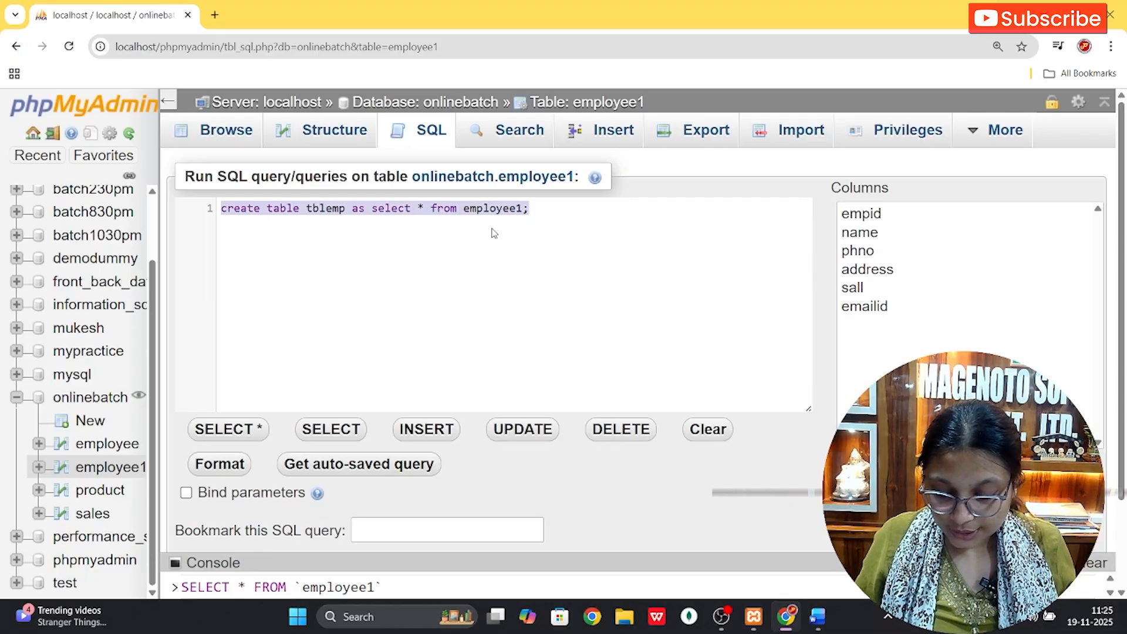
{"action": "key", "text": "ctrl+Return"}
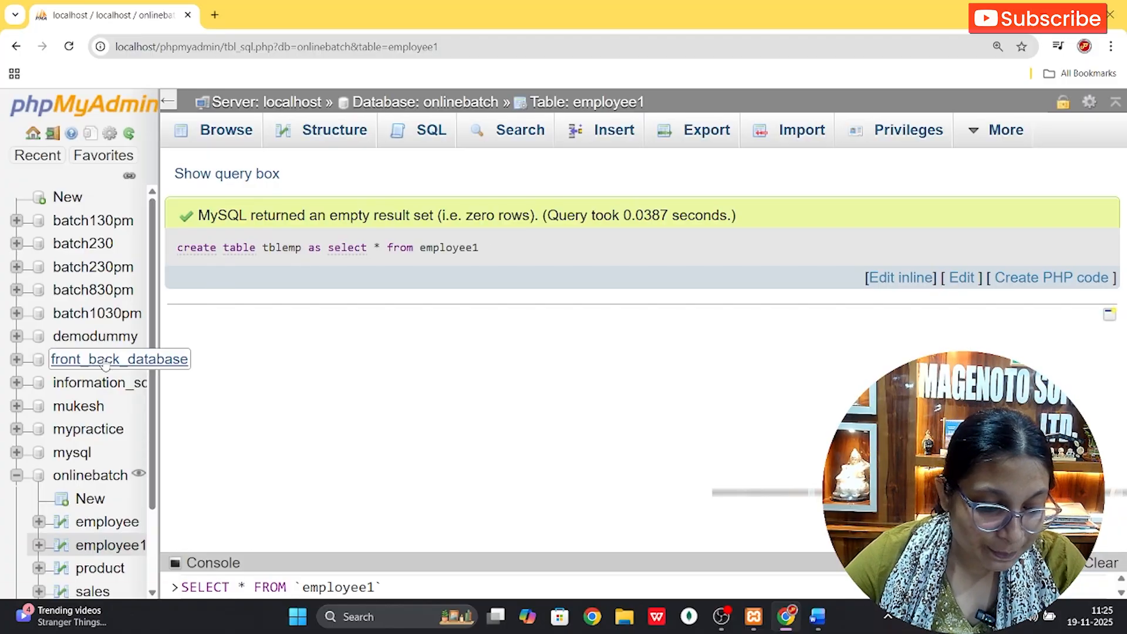
Step: Browse the records of the tblemp table, discarding the unsaved query changes, and compare them with the employee1 records
{"action": "scroll", "coordinate": [103, 364], "scroll_direction": "down", "scroll_amount": 3}
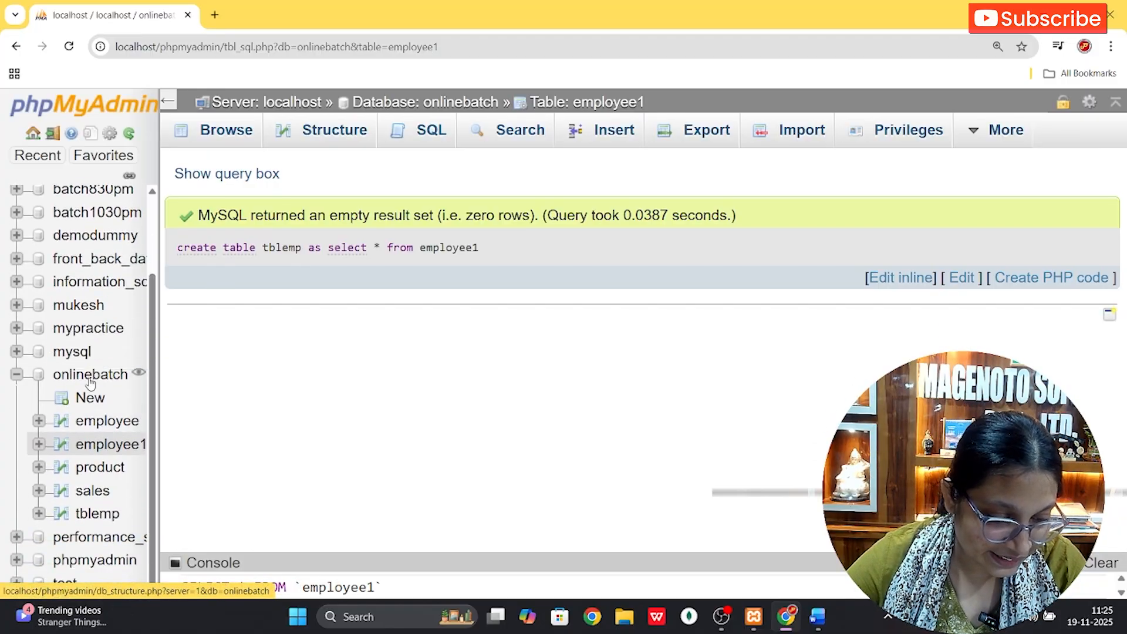
{"action": "left_click", "coordinate": [98, 517]}
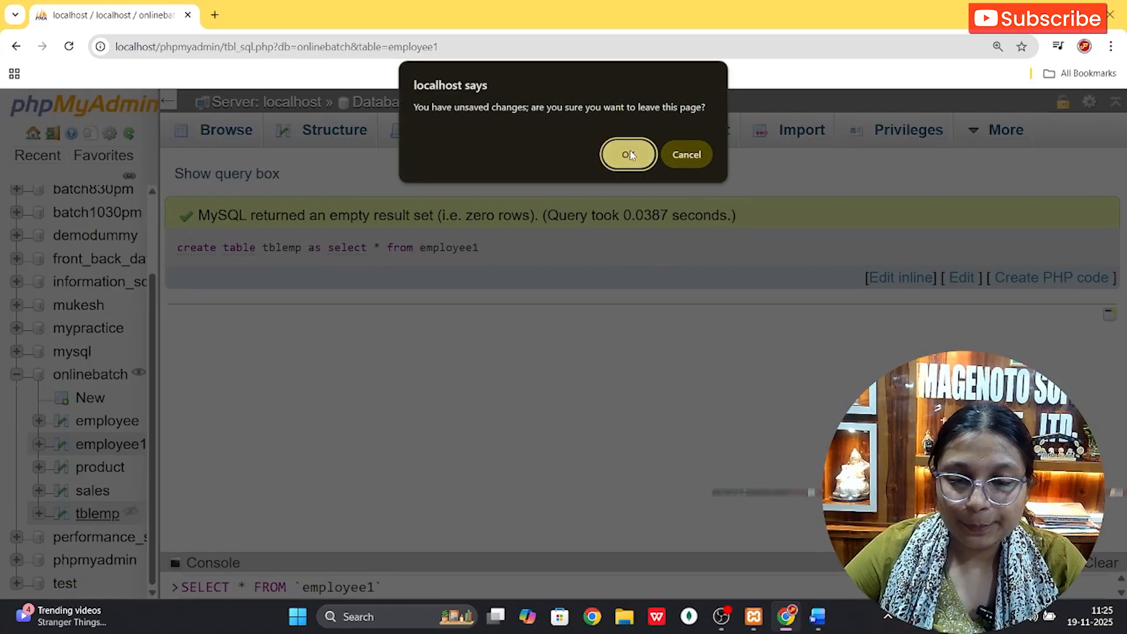
{"action": "left_click", "coordinate": [629, 152]}
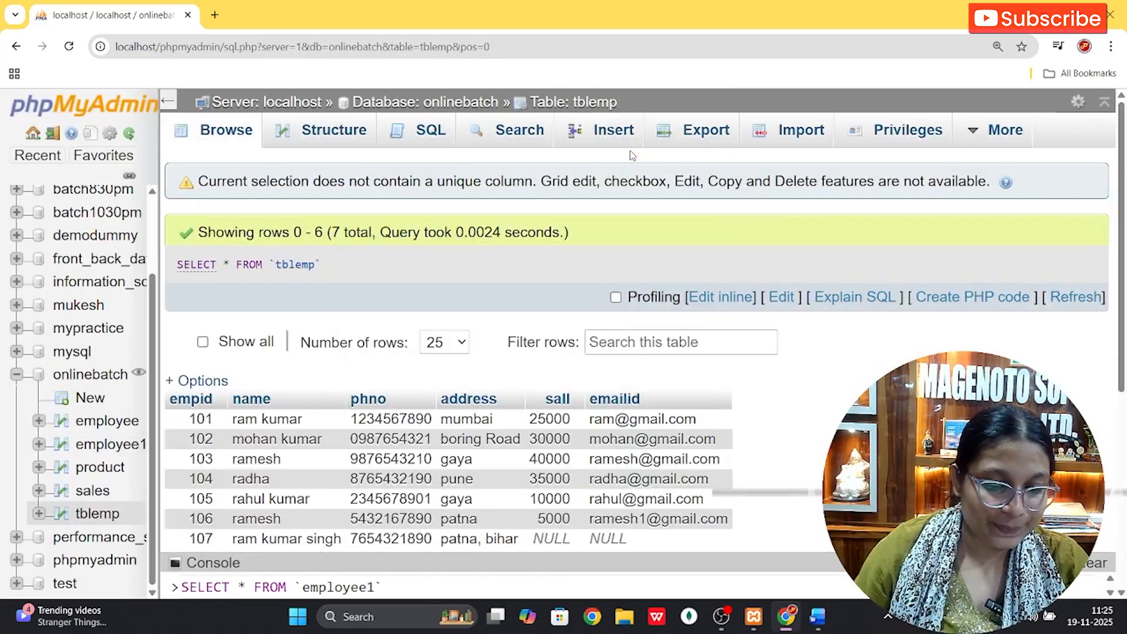
{"action": "scroll", "coordinate": [274, 266], "scroll_direction": "down", "scroll_amount": 2}
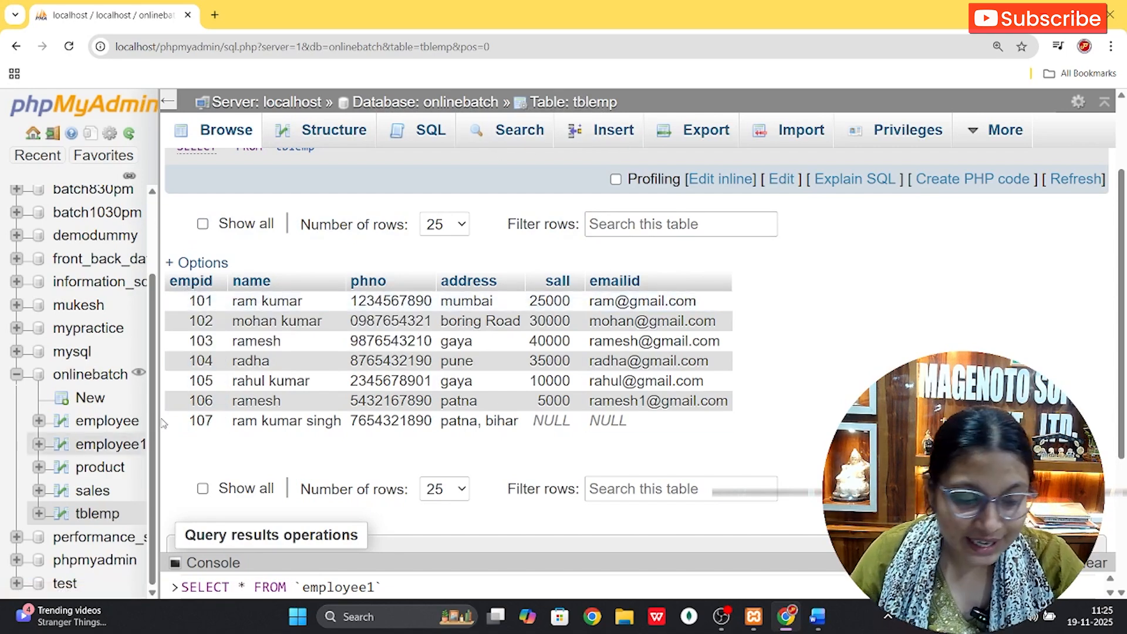
{"action": "left_click", "coordinate": [112, 445]}
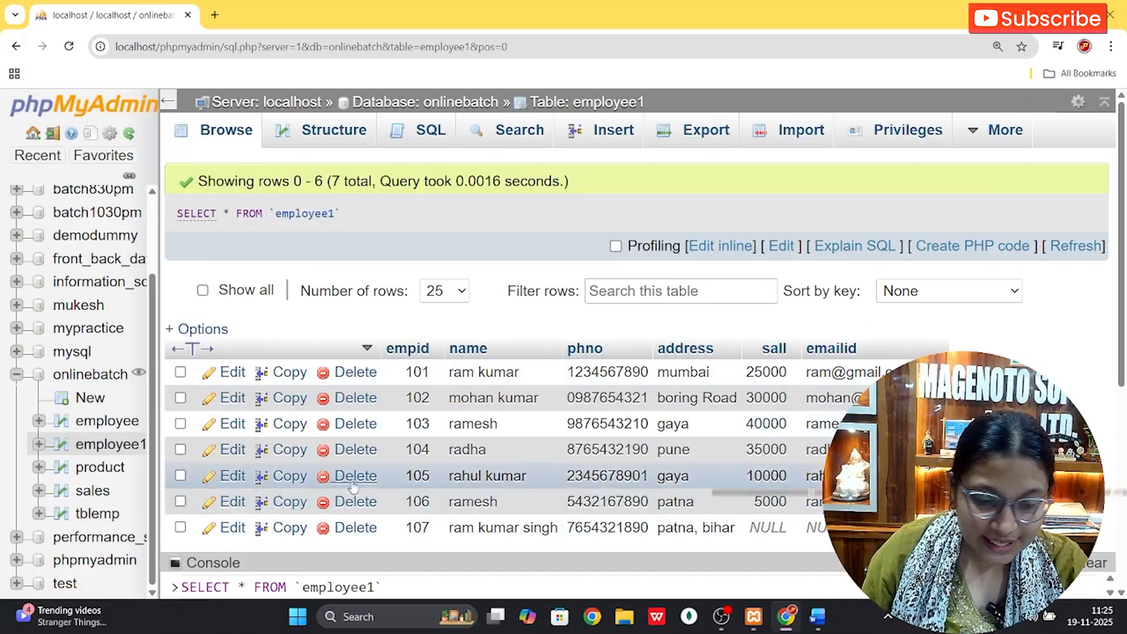
{"action": "left_click", "coordinate": [85, 518]}
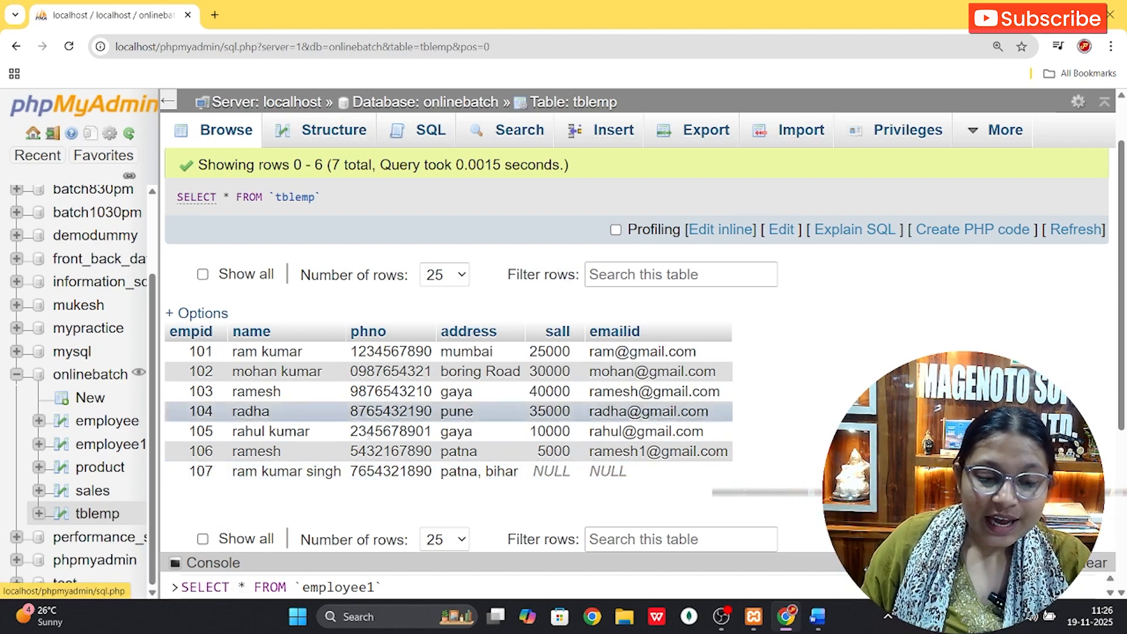
Step: Open the SQL editor for the tblemp table and select its whole default query
{"action": "left_click", "coordinate": [433, 133]}
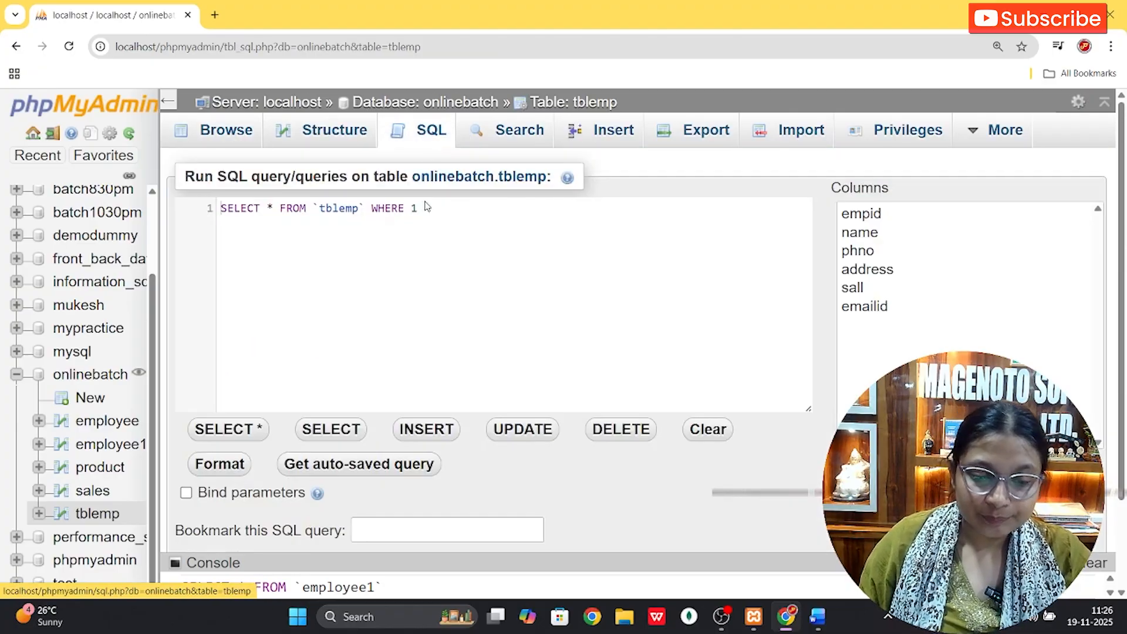
{"action": "left_click_drag", "start_coordinate": [419, 209], "coordinate": [273, 200]}
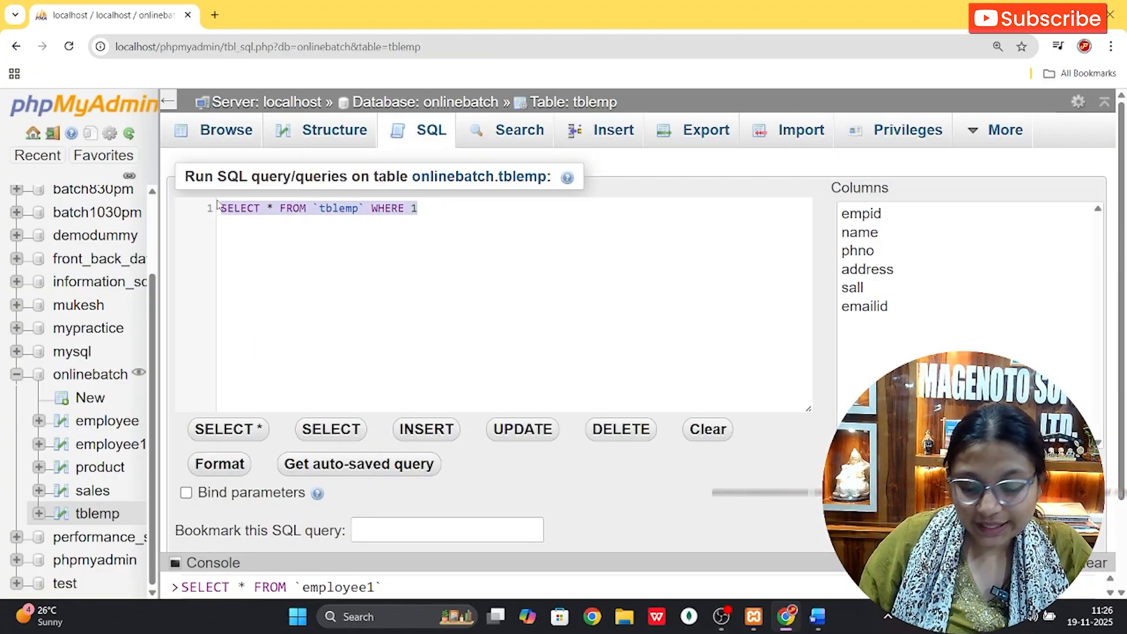
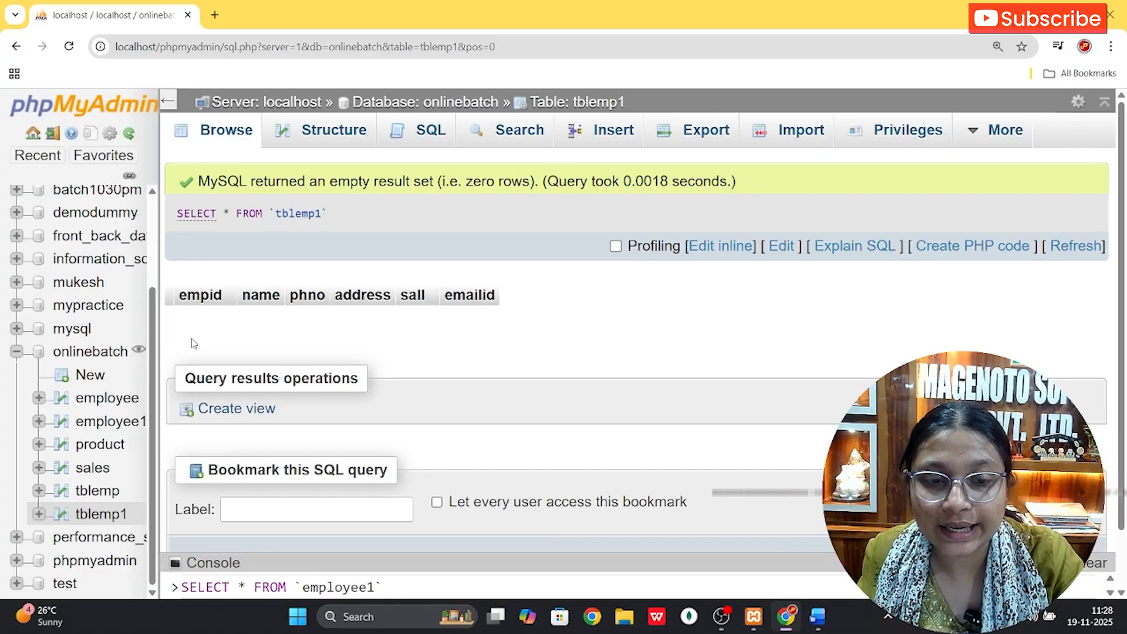
Step: Open the SQL editor for the tblemp1 table and replace its default query with insert into tblemp1
{"action": "left_click", "coordinate": [431, 131]}
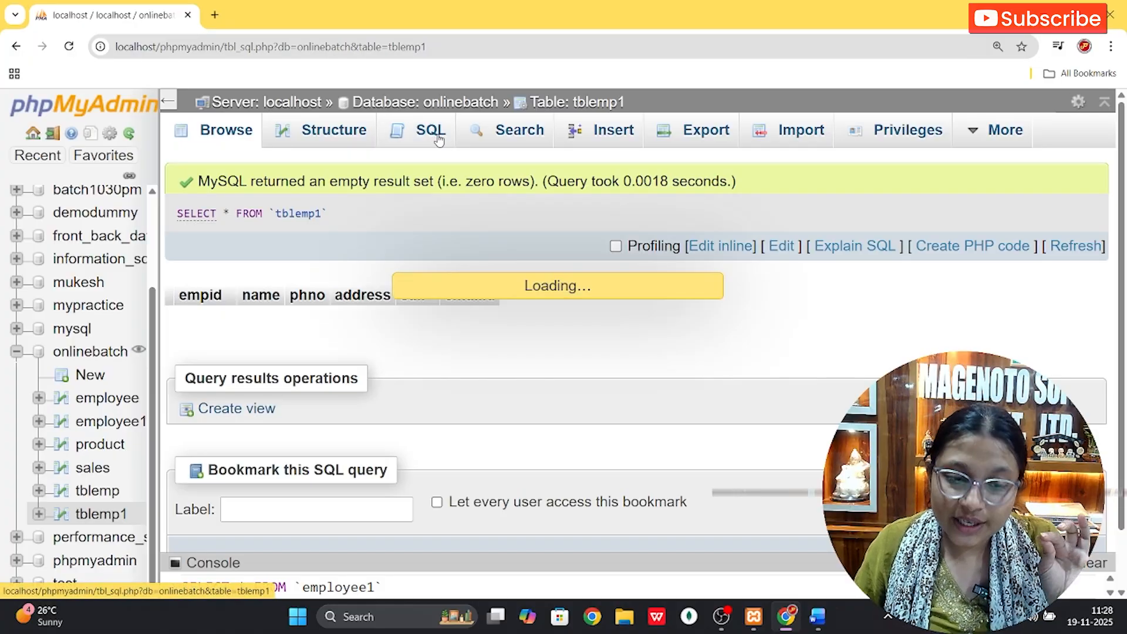
{"action": "left_click_drag", "start_coordinate": [425, 209], "coordinate": [223, 202]}
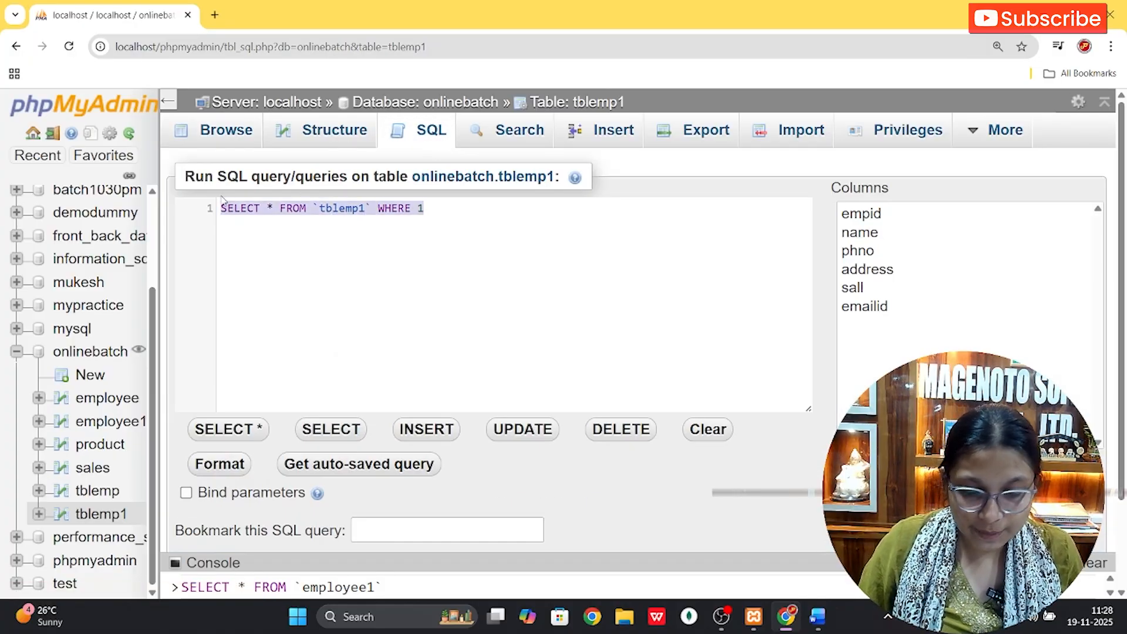
{"action": "key", "text": "BackSpace"}
{"action": "type", "text": "insert "}
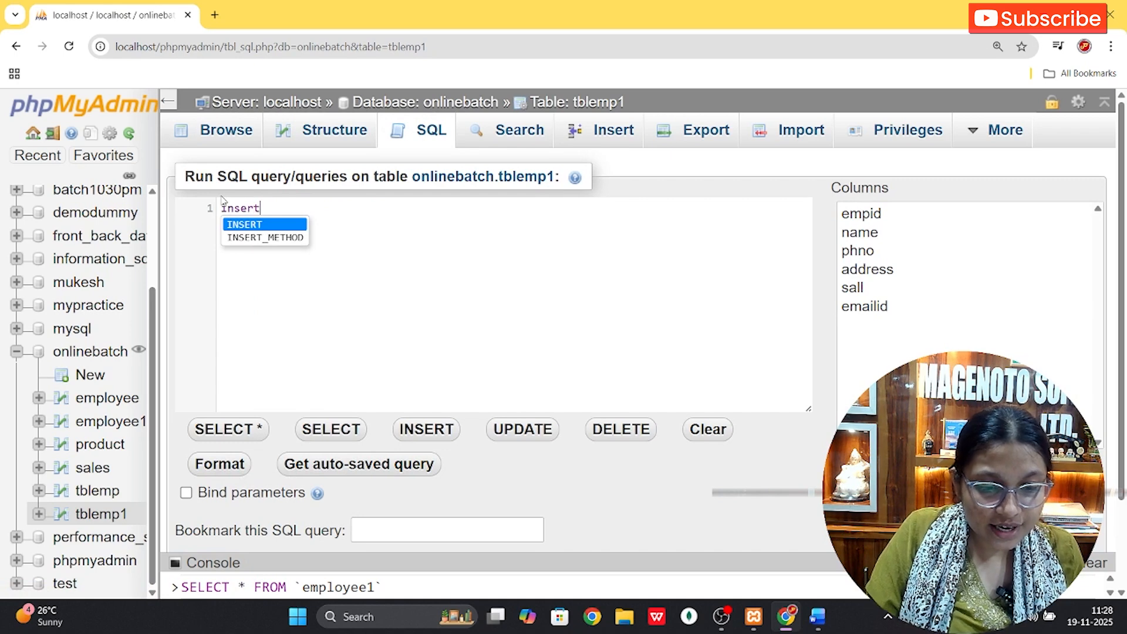
{"action": "type", "text": "into"}
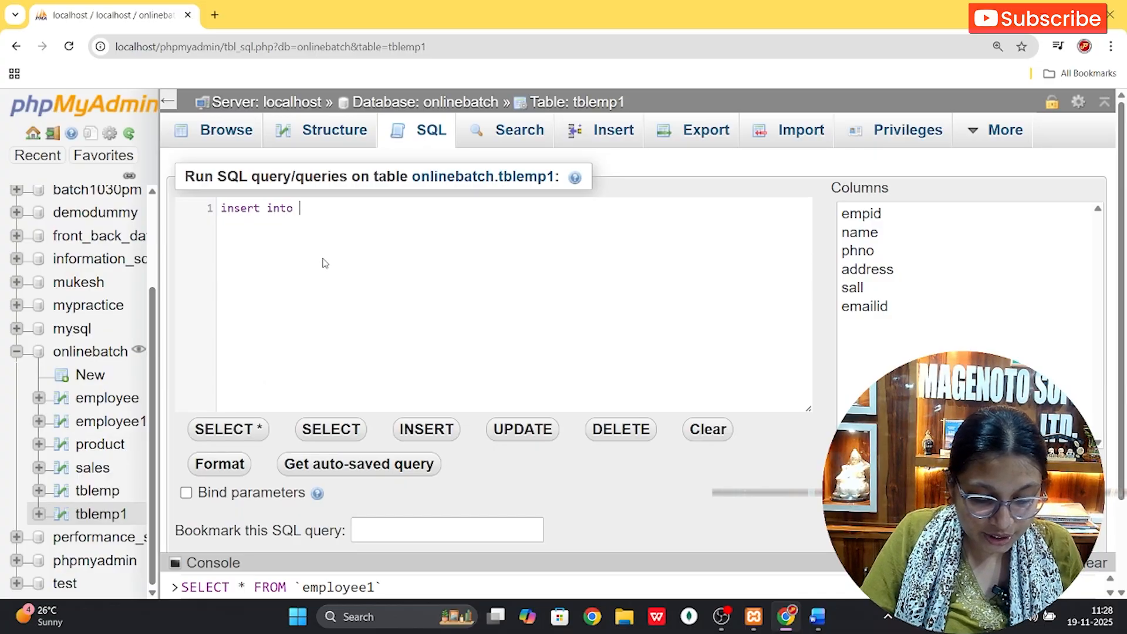
{"action": "type", "text": " tble"}
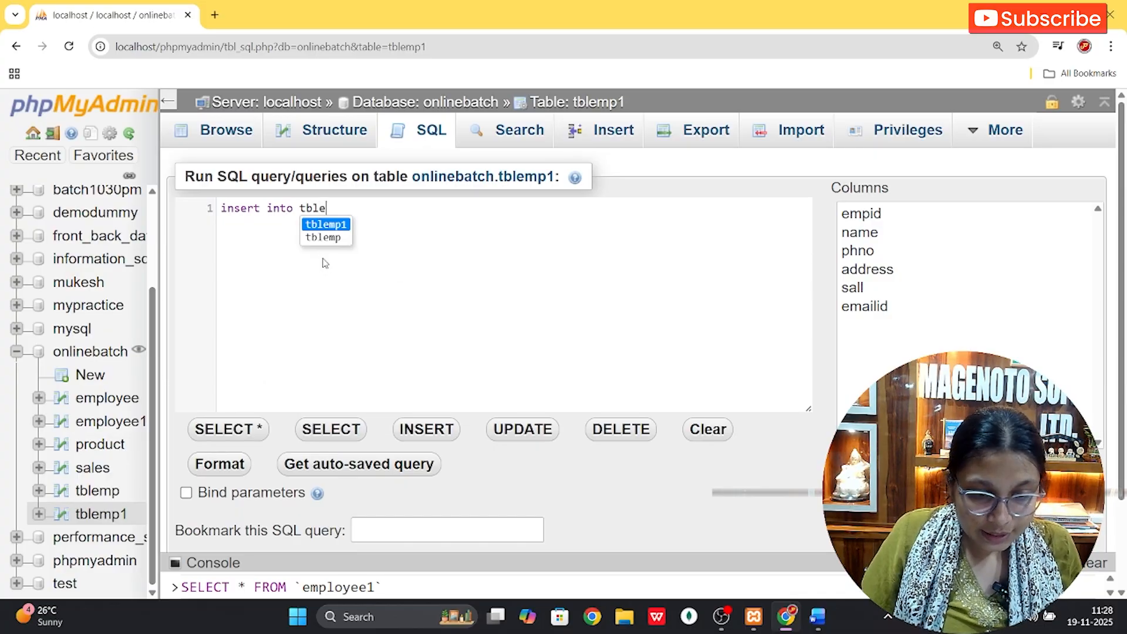
{"action": "key", "text": "Return"}
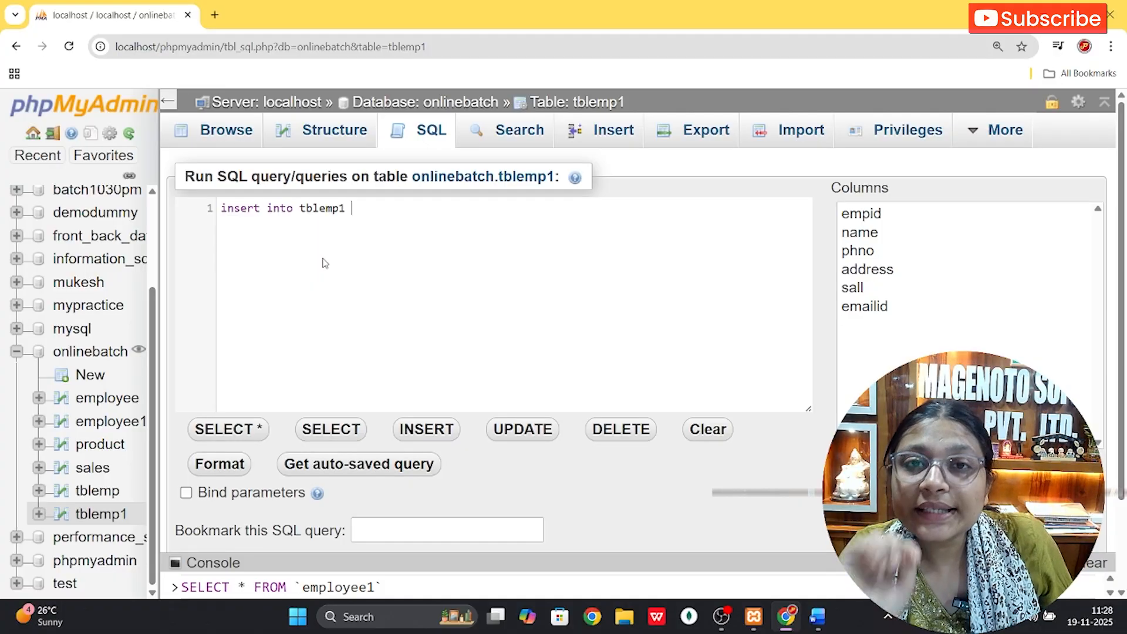
Step: Complete the insert statement with select * from employee1 and run it to copy all employee1 records into tblemp1
{"action": "type", "text": "select"}
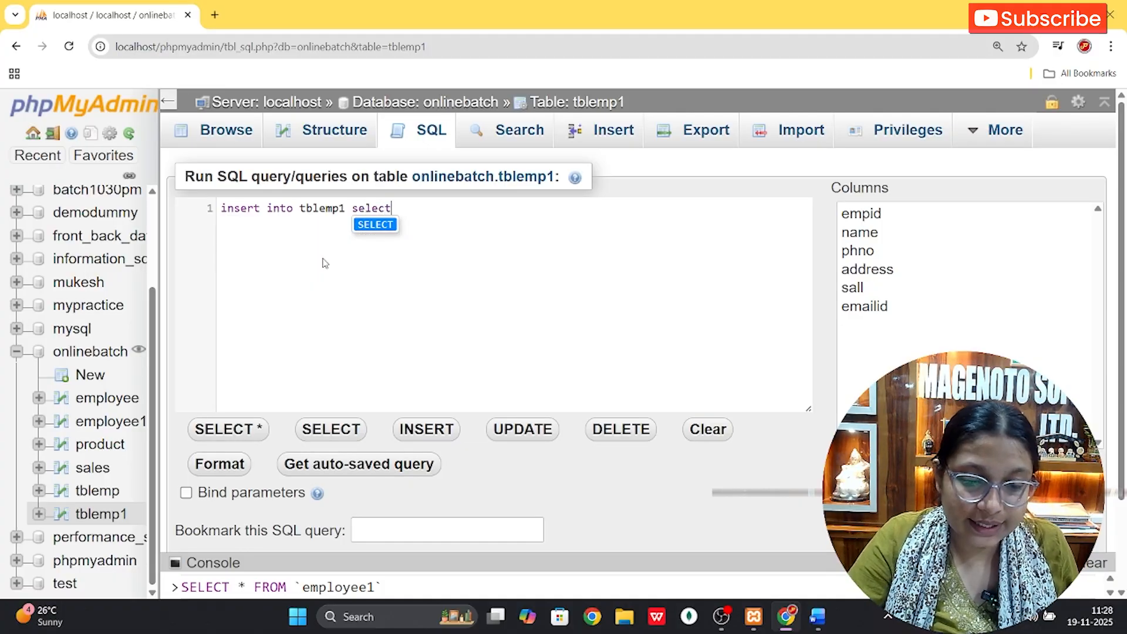
{"action": "key", "text": "BackSpace"}
{"action": "key", "text": "BackSpace"}
{"action": "key", "text": "BackSpace"}
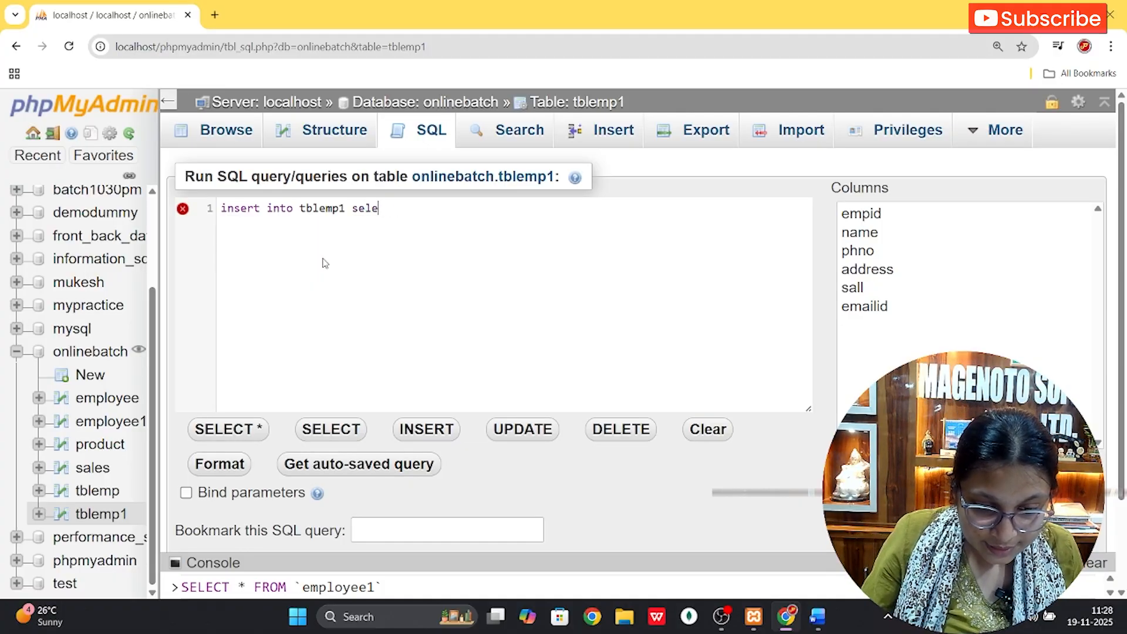
{"action": "type", "text": "ct"}
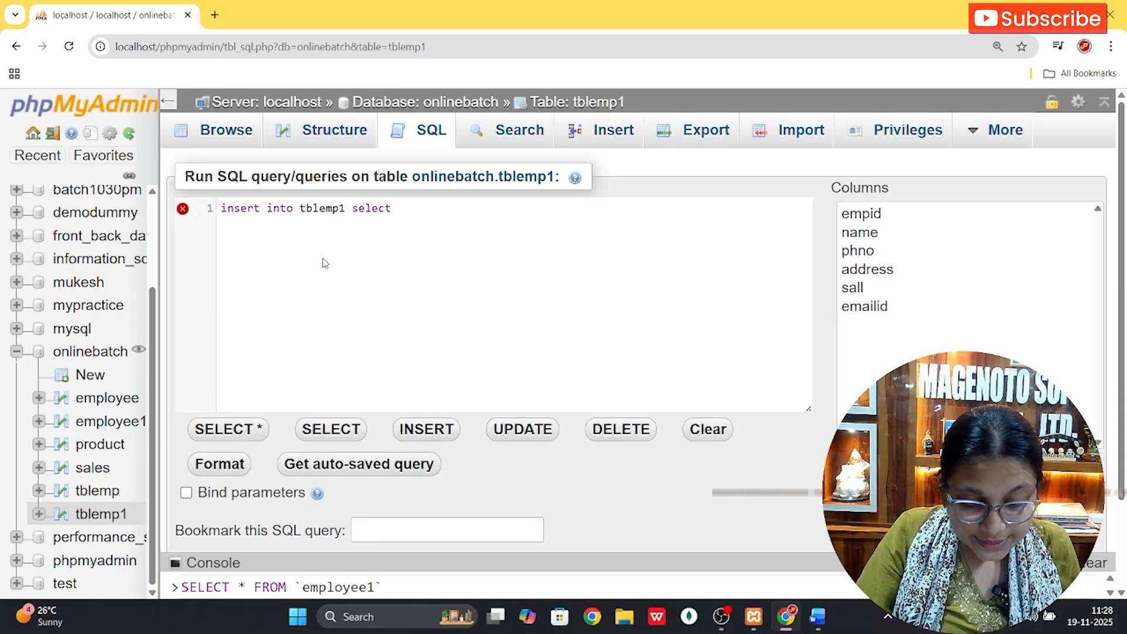
{"action": "type", "text": " * from"}
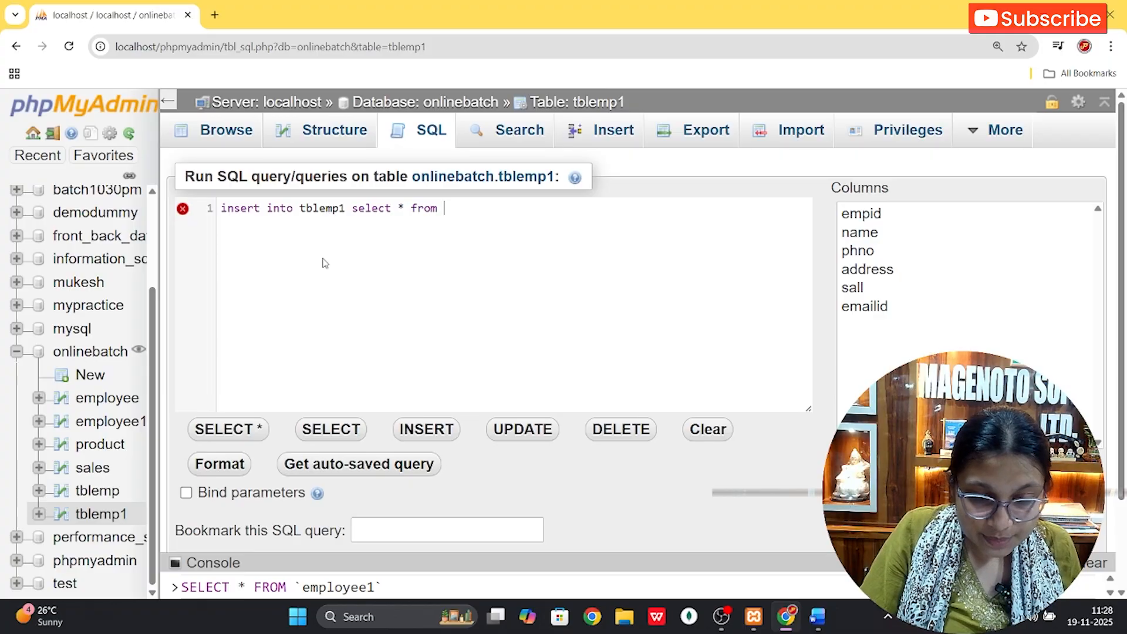
{"action": "type", "text": " e"}
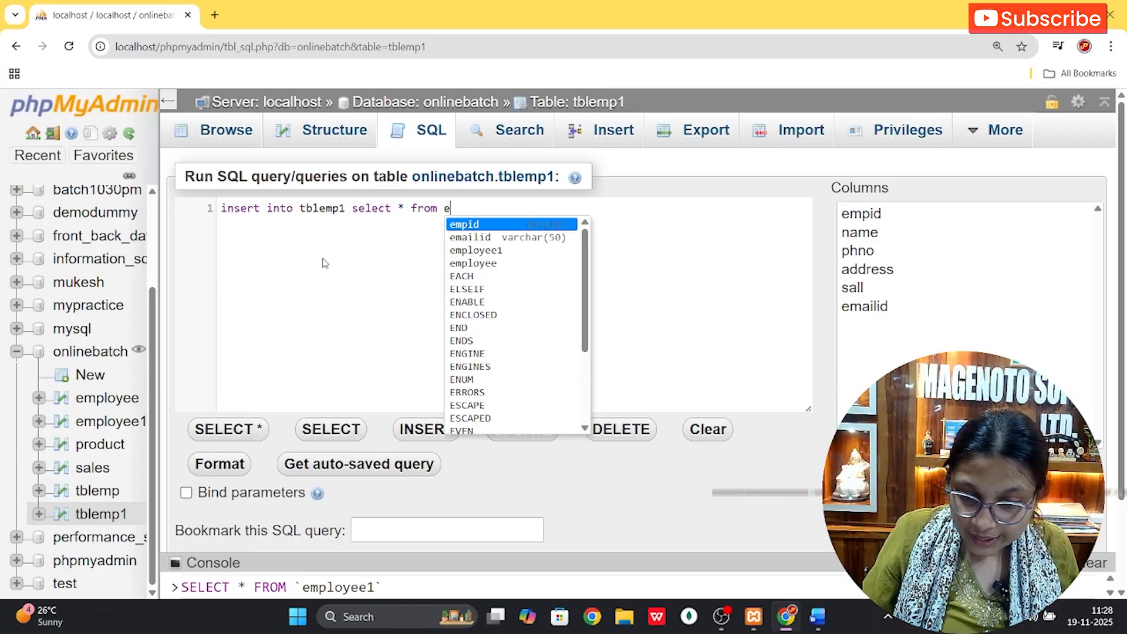
{"action": "key", "text": "Down"}
{"action": "key", "text": "Down"}
{"action": "key", "text": "Return"}
{"action": "key", "text": "ctrl+a"}
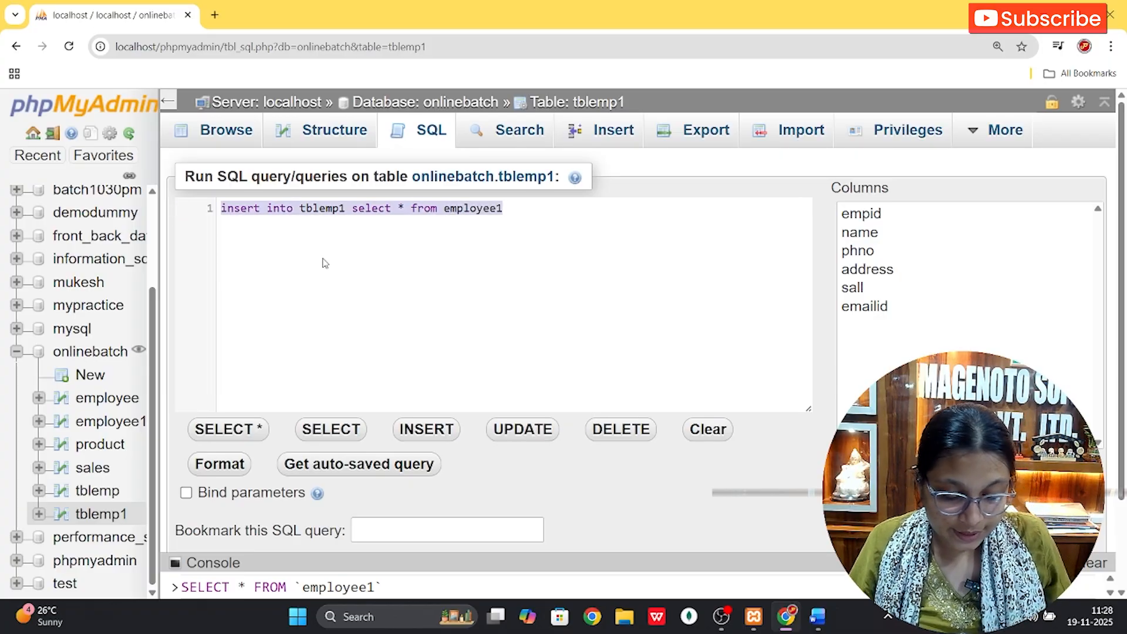
{"action": "key", "text": "ctrl+Return"}
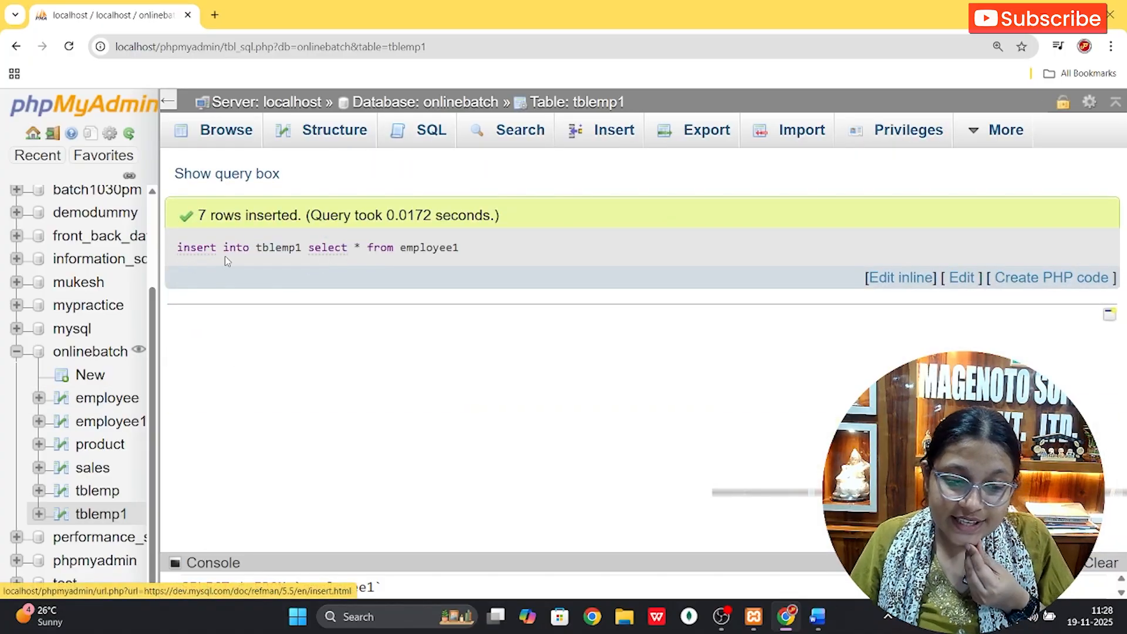
Step: Highlight the target table tblemp1 and the select * from employee1 part of the executed insert statement, then clear the selection
{"action": "left_click_drag", "start_coordinate": [256, 244], "coordinate": [302, 244]}
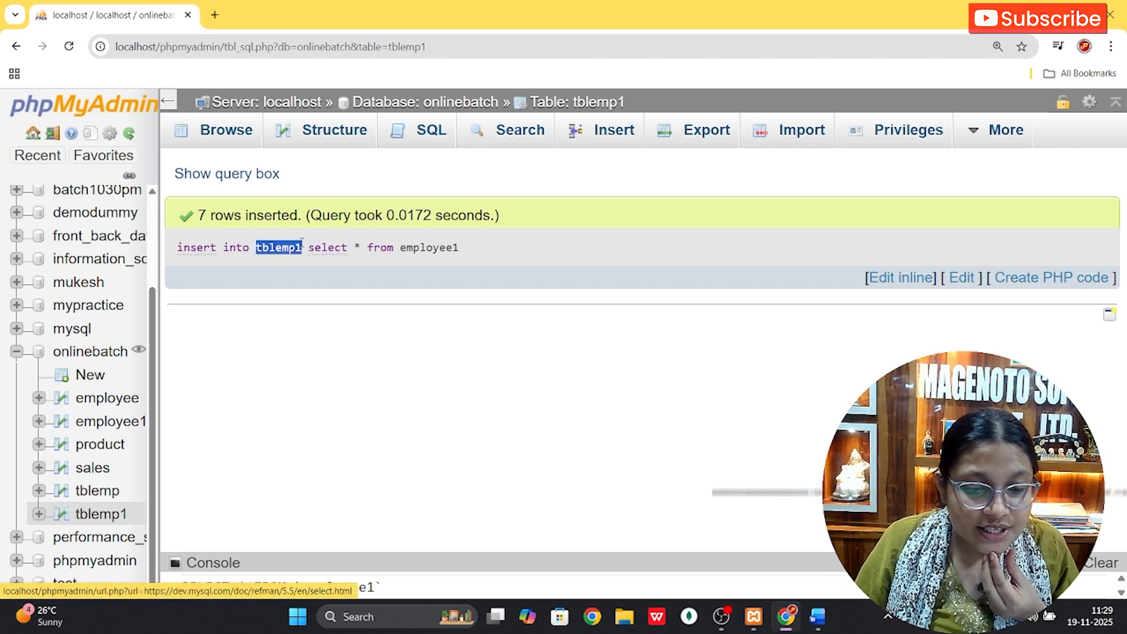
{"action": "left_click_drag", "start_coordinate": [307, 247], "coordinate": [459, 248]}
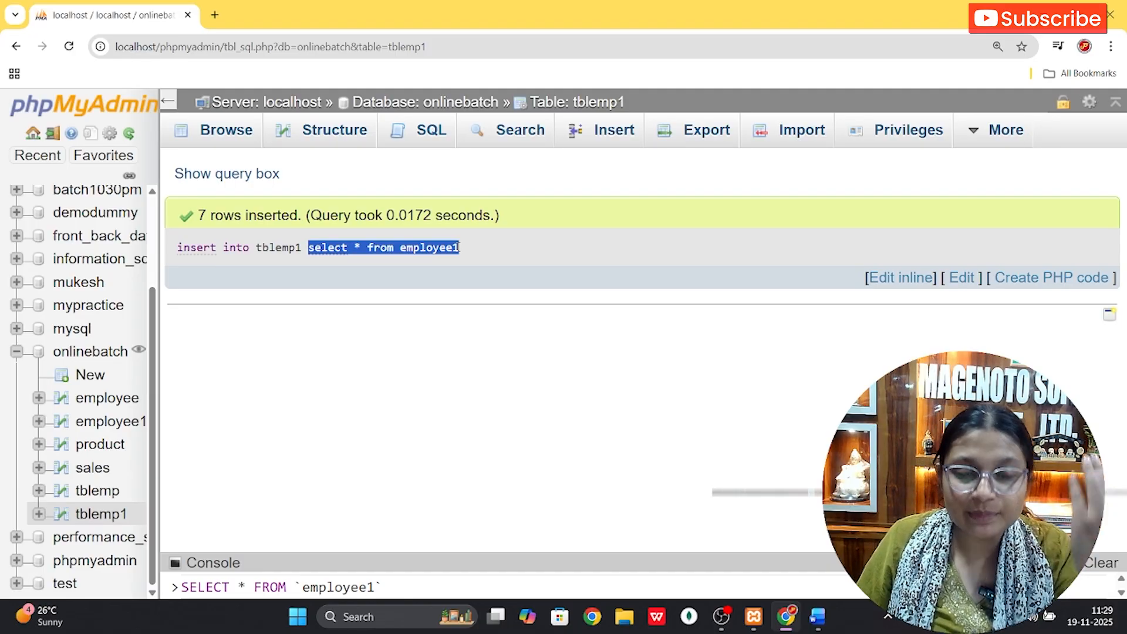
{"action": "left_click_drag", "start_coordinate": [459, 247], "coordinate": [98, 444]}
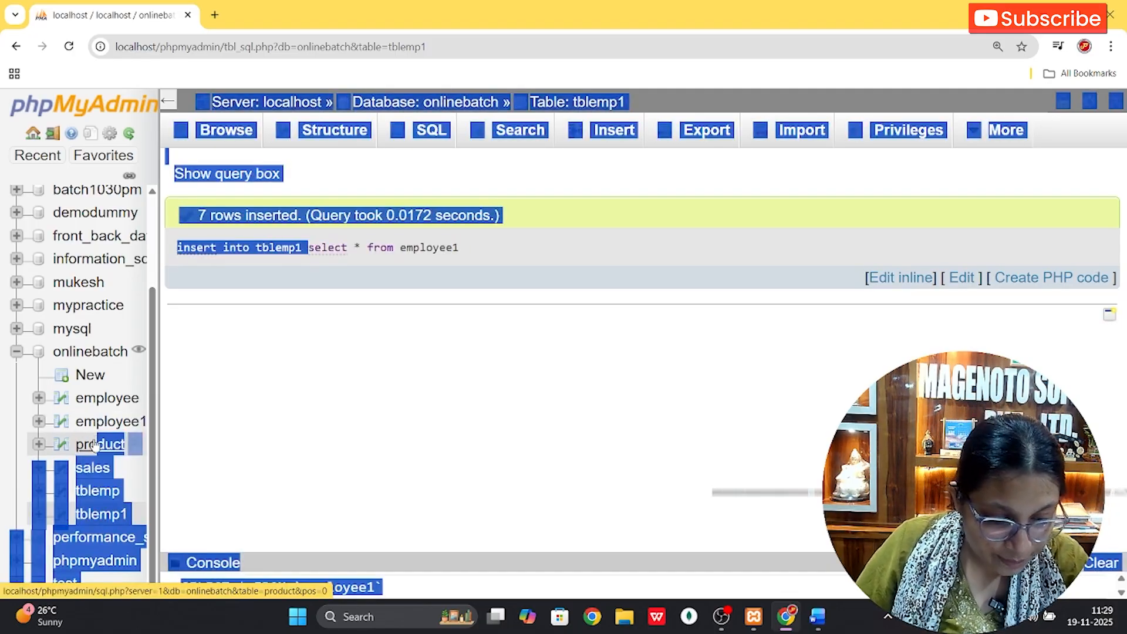
{"action": "left_click", "coordinate": [279, 423]}
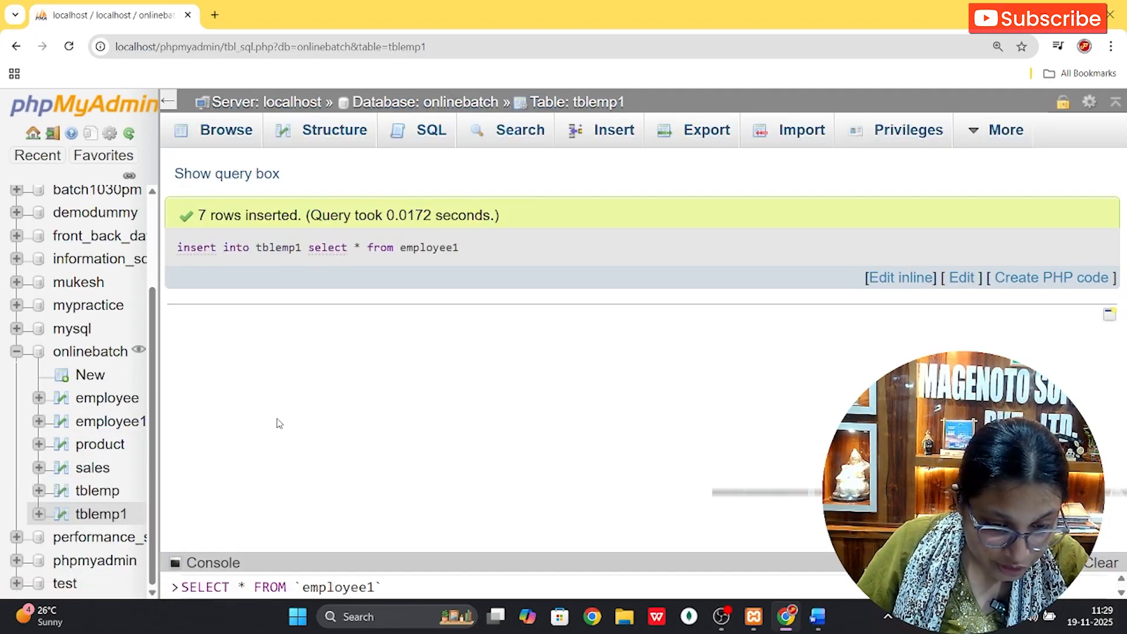
Step: Browse the records of the tblemp1 table, discarding the unsaved query changes
{"action": "left_click", "coordinate": [102, 514]}
{"action": "left_click", "coordinate": [639, 154]}
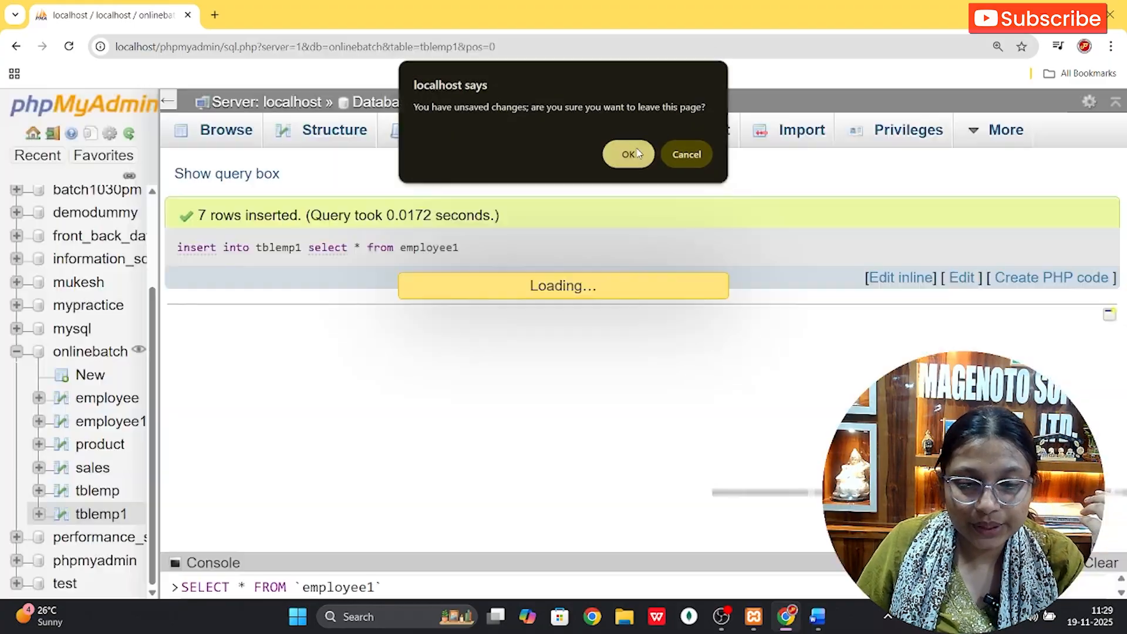
{"action": "scroll", "coordinate": [419, 424], "scroll_direction": "down", "scroll_amount": 2}
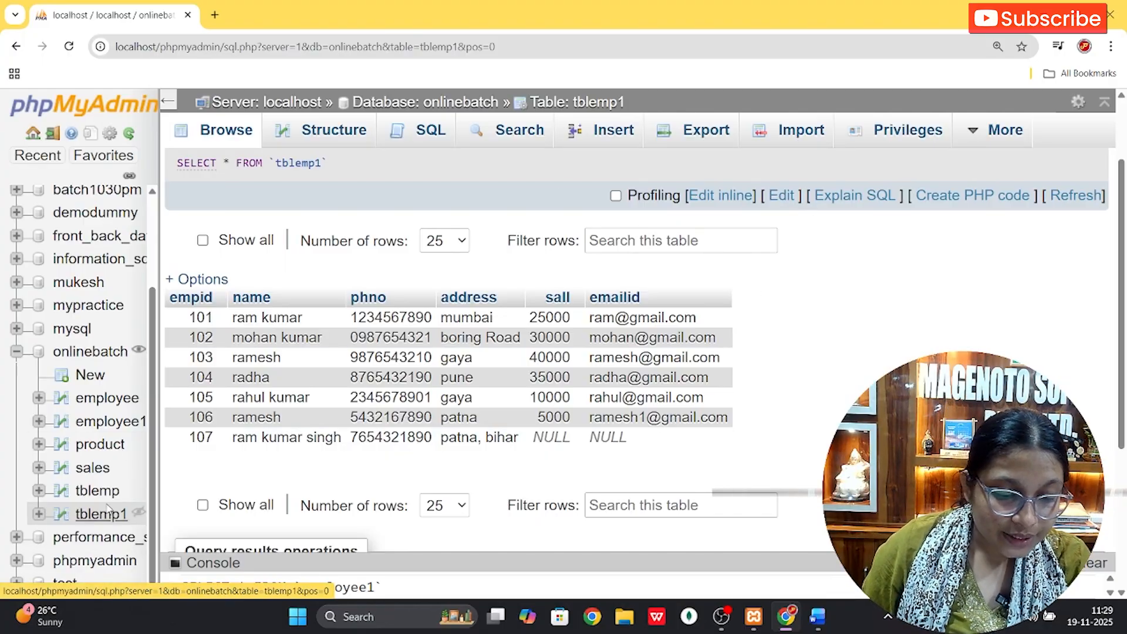
Step: Open the SQL editor for the tblemp1 table and replace its default query with DELETE from tblemp1;
{"action": "left_click", "coordinate": [417, 133]}
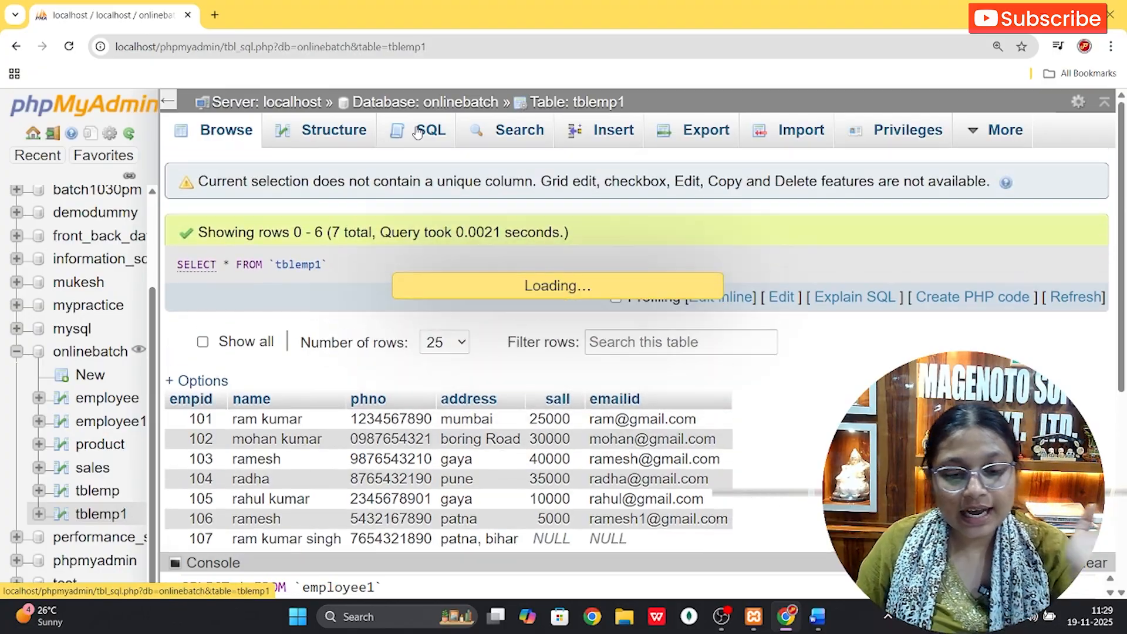
{"action": "left_click_drag", "start_coordinate": [221, 208], "coordinate": [429, 208]}
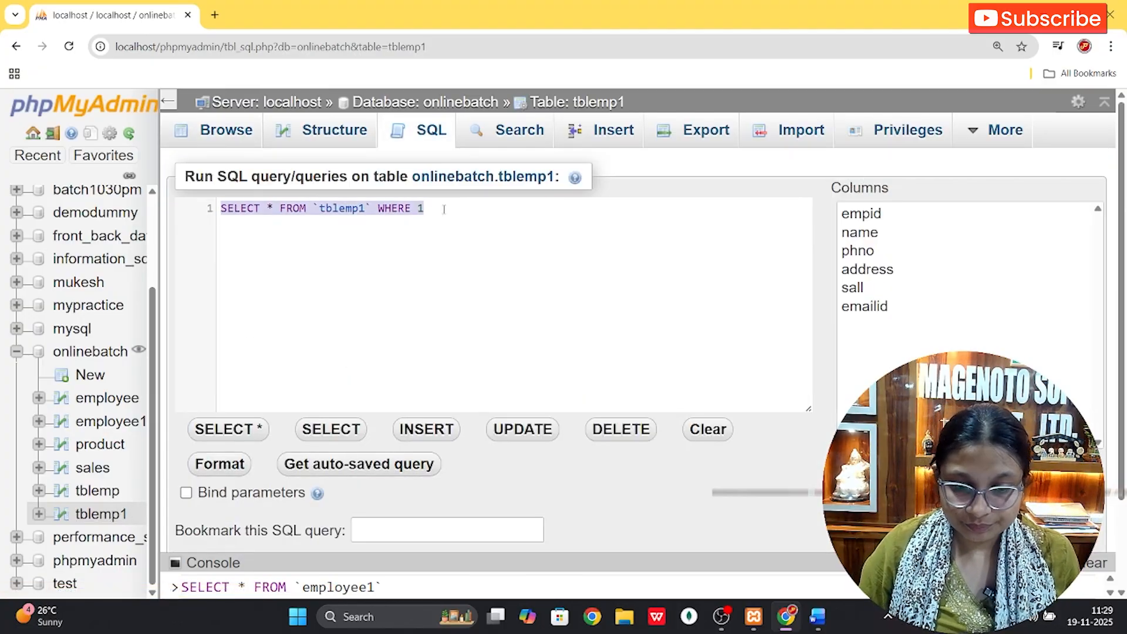
{"action": "key", "text": "BackSpace"}
{"action": "type", "text": "de"}
{"action": "key", "text": "Return"}
{"action": "type", "text": "\\"}
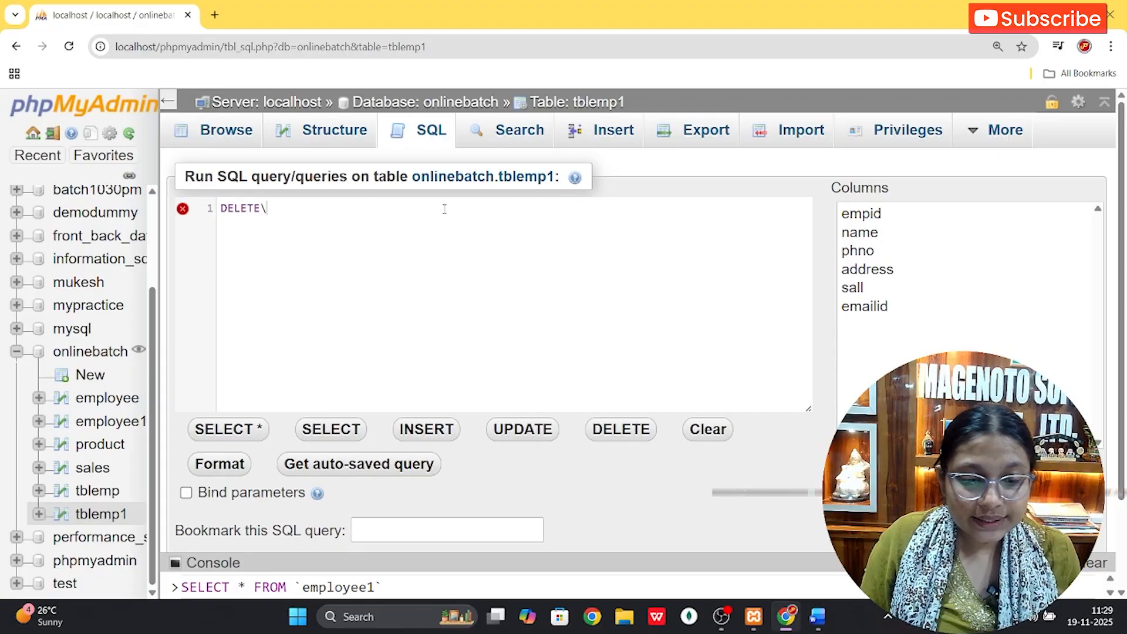
{"action": "key", "text": "BackSpace"}
{"action": "type", "text": "from "}
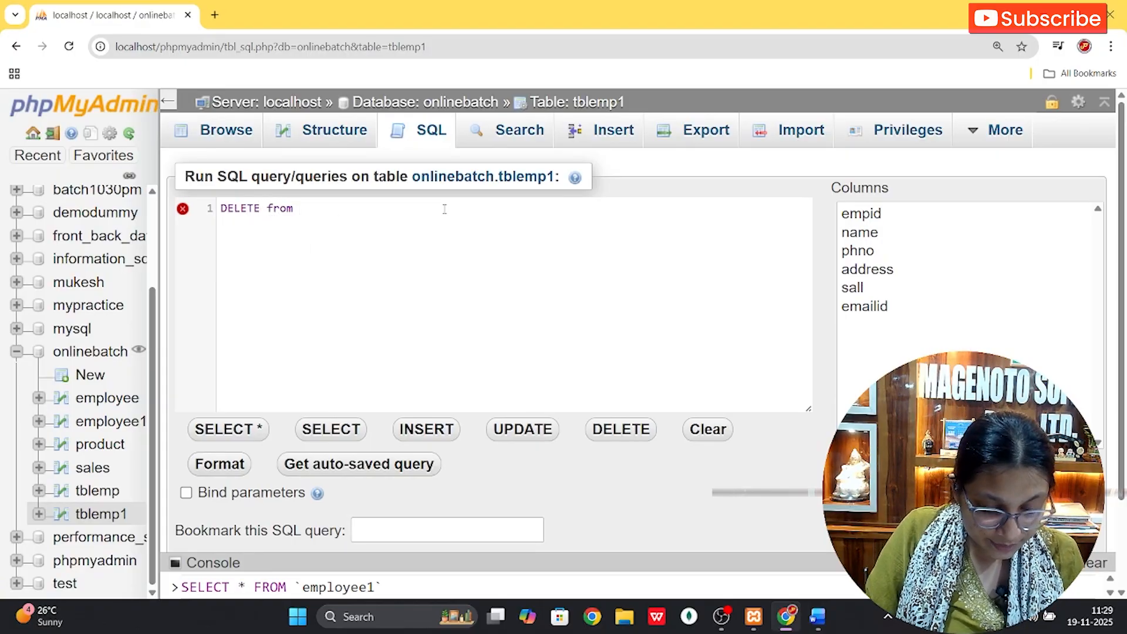
{"action": "type", "text": "tblemp1"}
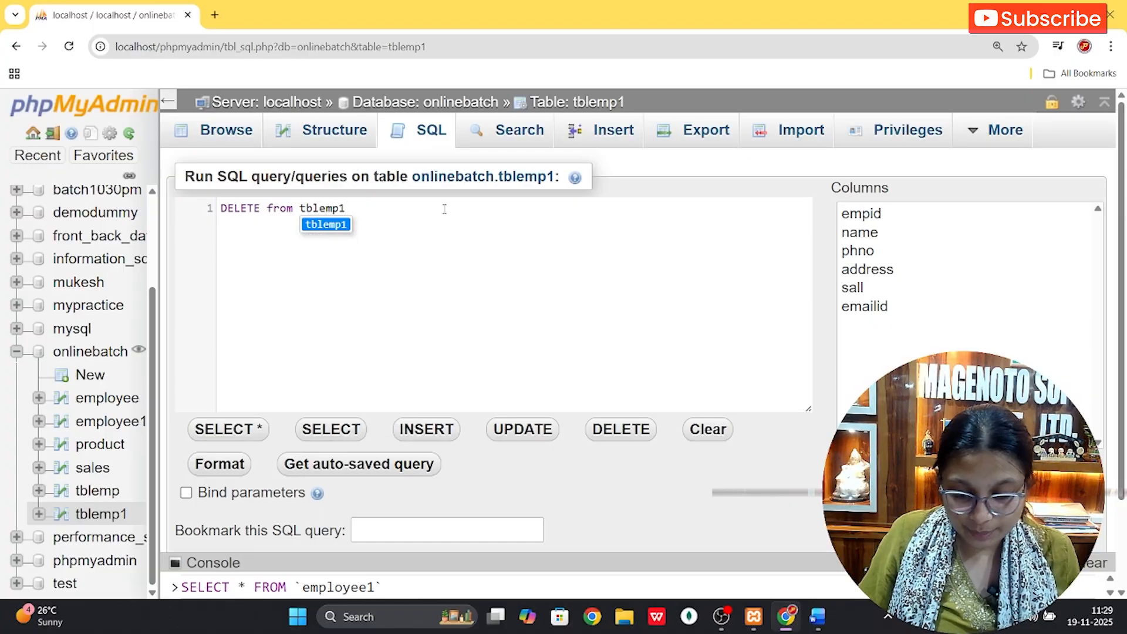
{"action": "type", "text": ";"}
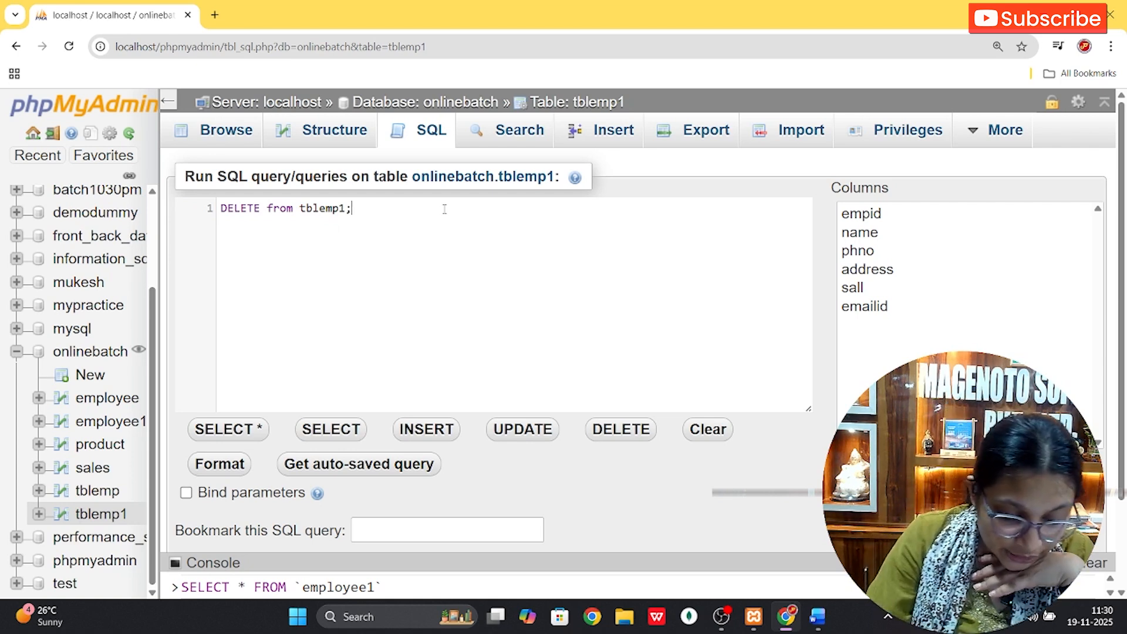
Step: Run the DELETE statement on tblemp1 and confirm its execution to remove all its rows
{"action": "key", "text": "ctrl+a"}
{"action": "key", "text": "ctrl+Return"}
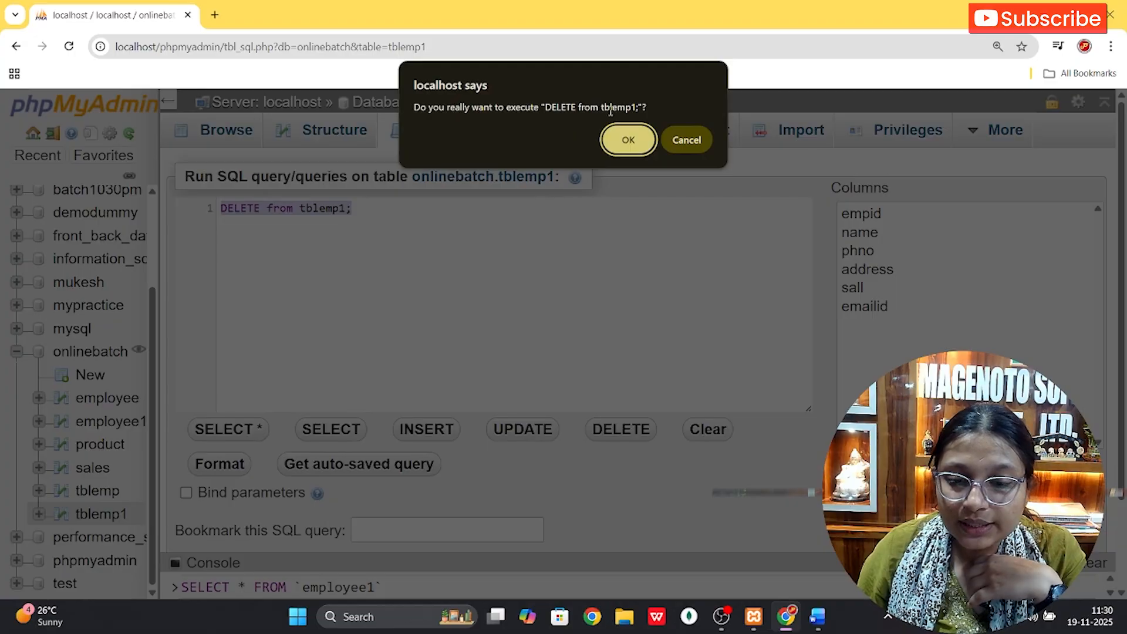
{"action": "left_click", "coordinate": [629, 138]}
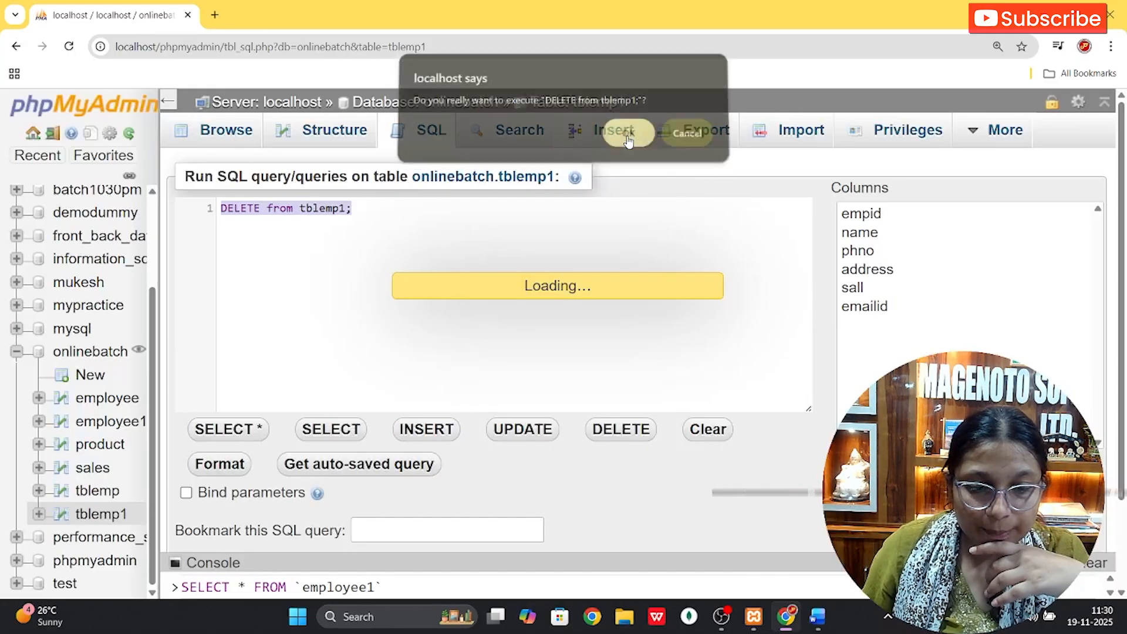
Step: Browse the tblemp1 table, discarding the unsaved query changes, and compare it with the tblemp records
{"action": "left_click", "coordinate": [104, 516]}
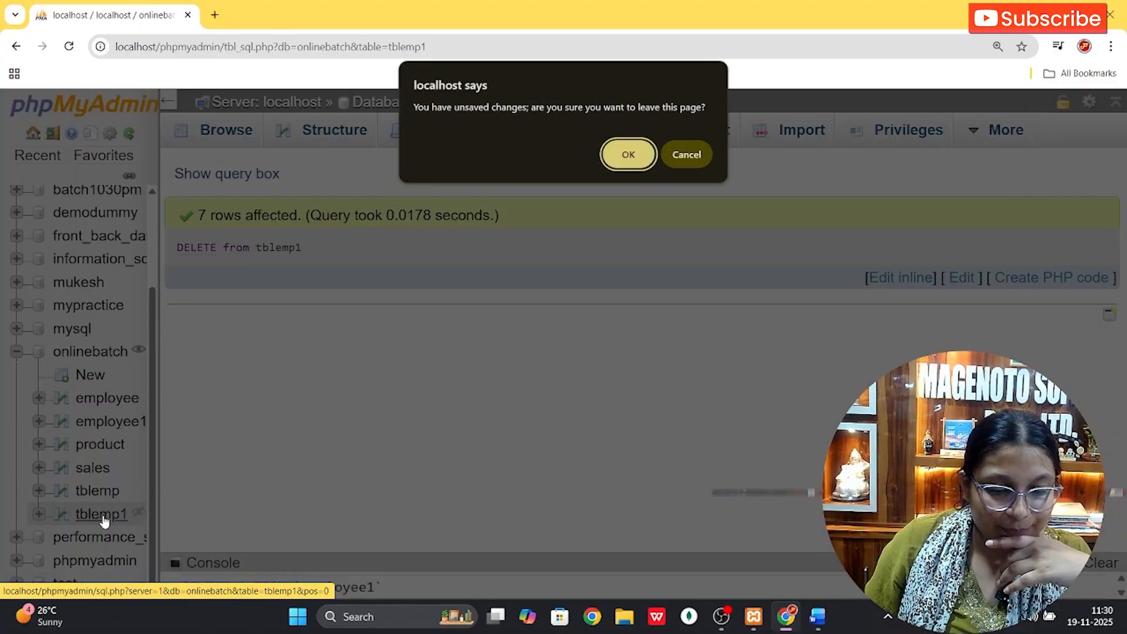
{"action": "left_click", "coordinate": [628, 154]}
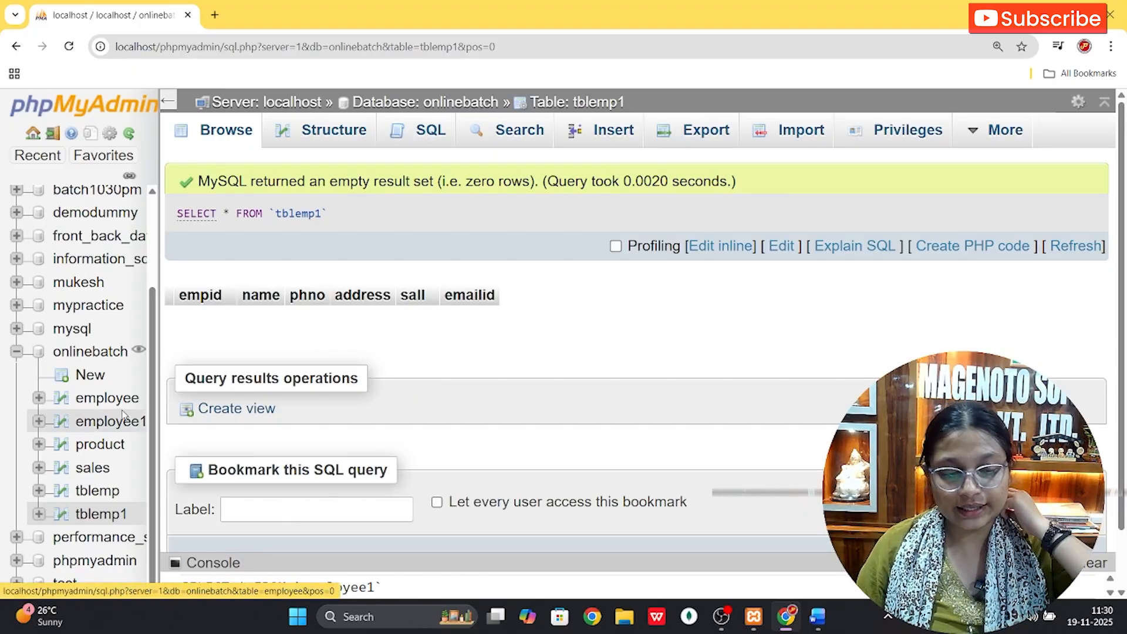
{"action": "left_click", "coordinate": [105, 499]}
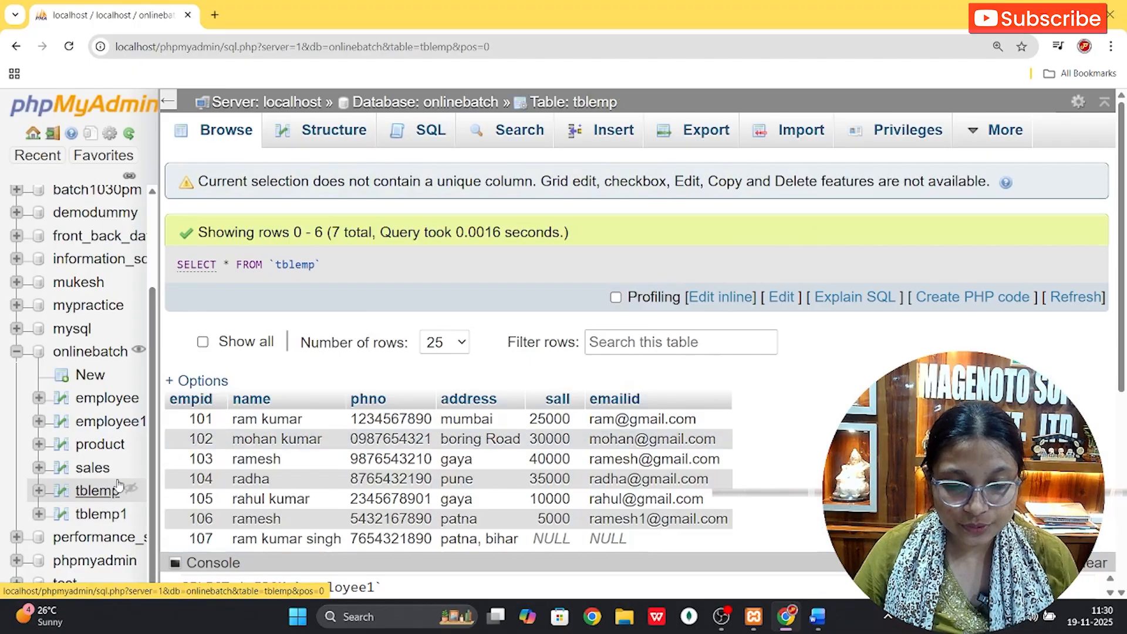
{"action": "scroll", "coordinate": [265, 473], "scroll_direction": "down", "scroll_amount": 2}
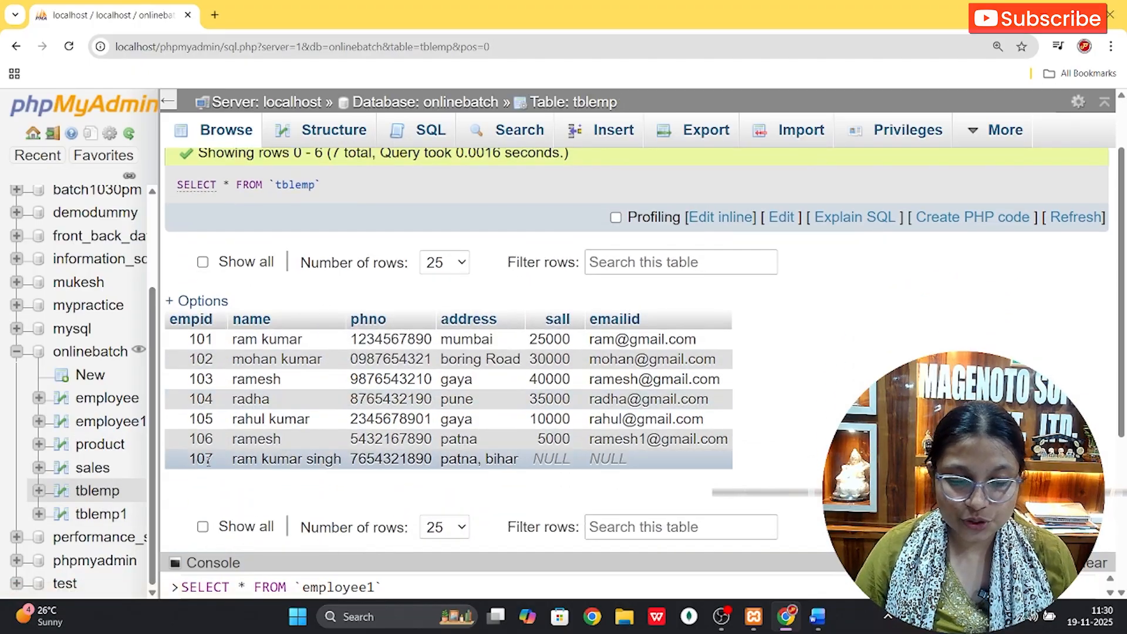
Step: Reopen the SQL editor for tblemp1, clear its default query and start an insert into statement
{"action": "left_click", "coordinate": [103, 515]}
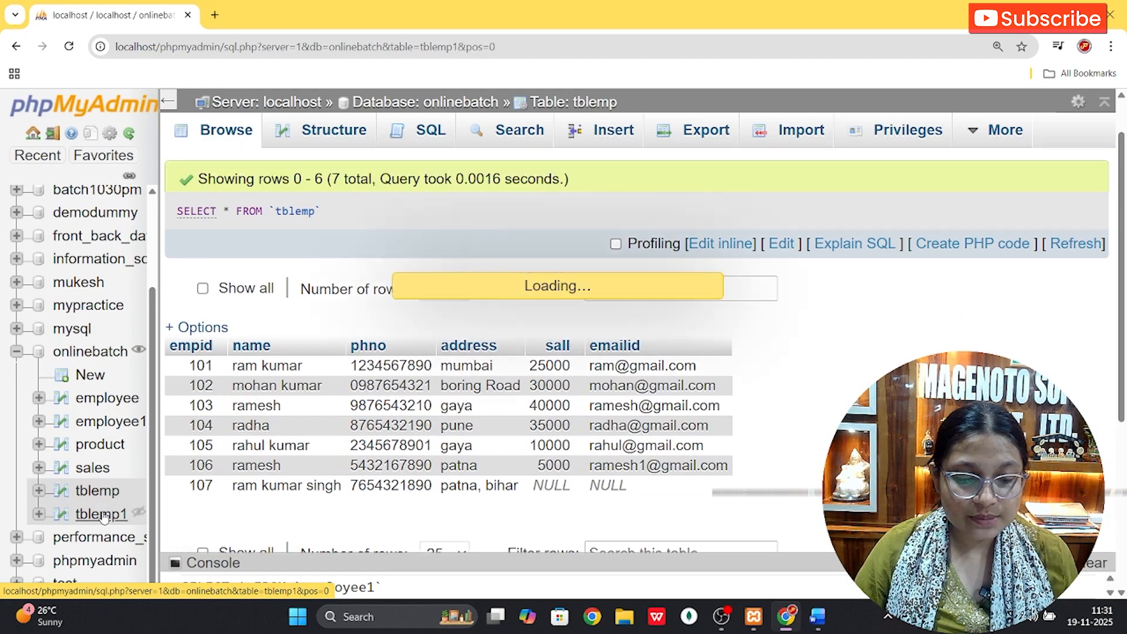
{"action": "left_click", "coordinate": [429, 135]}
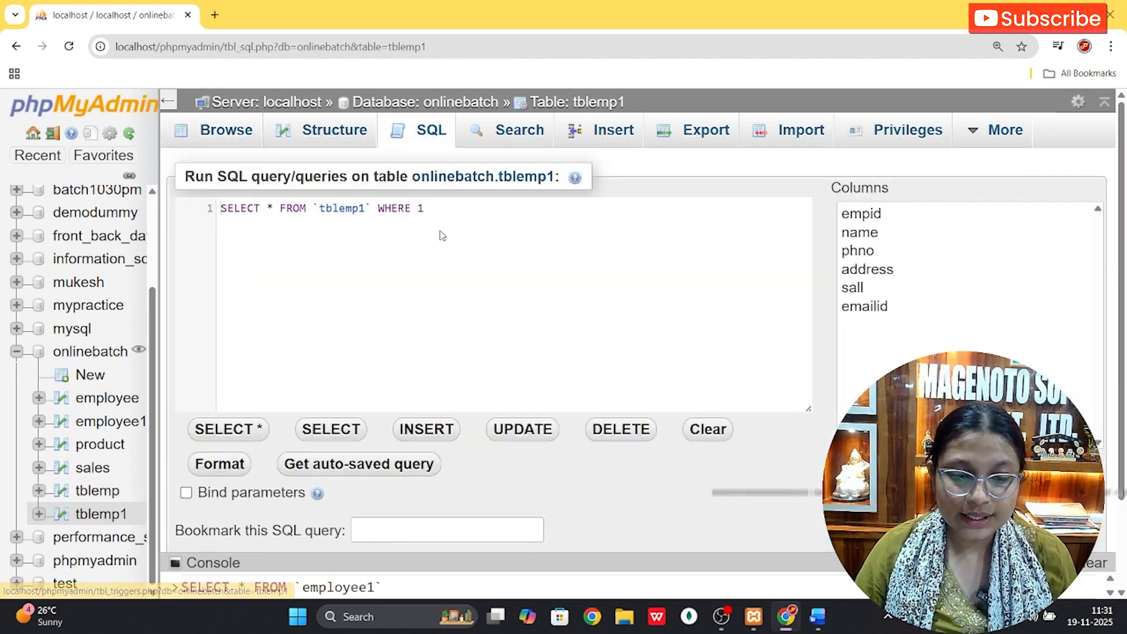
{"action": "key", "text": "ctrl+a"}
{"action": "key", "text": "BackSpace"}
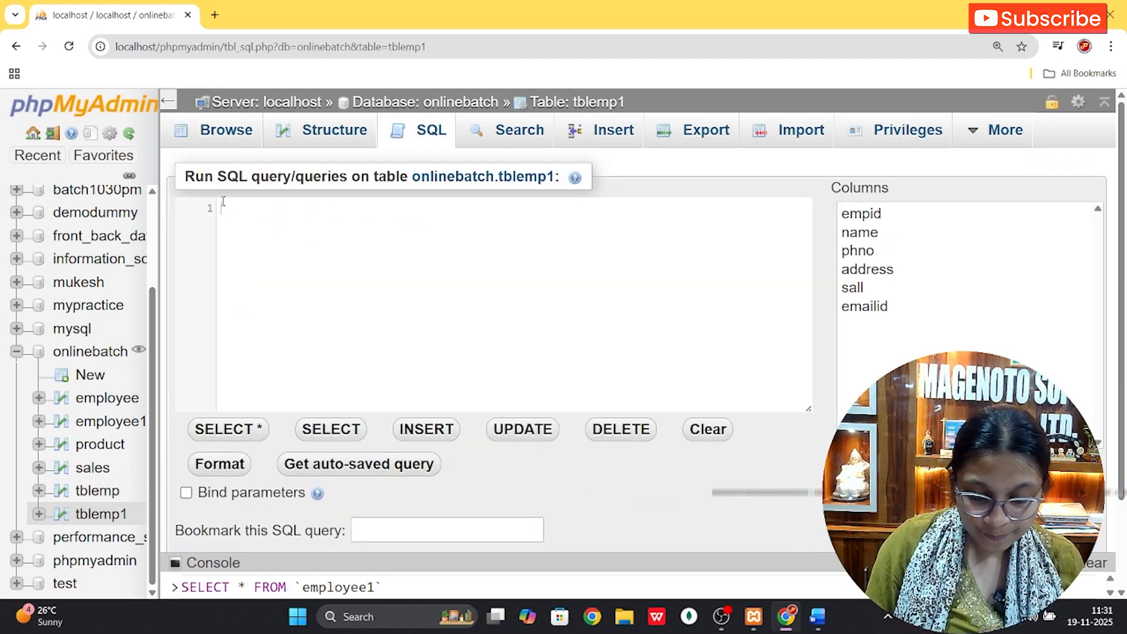
{"action": "type", "text": "insert i"}
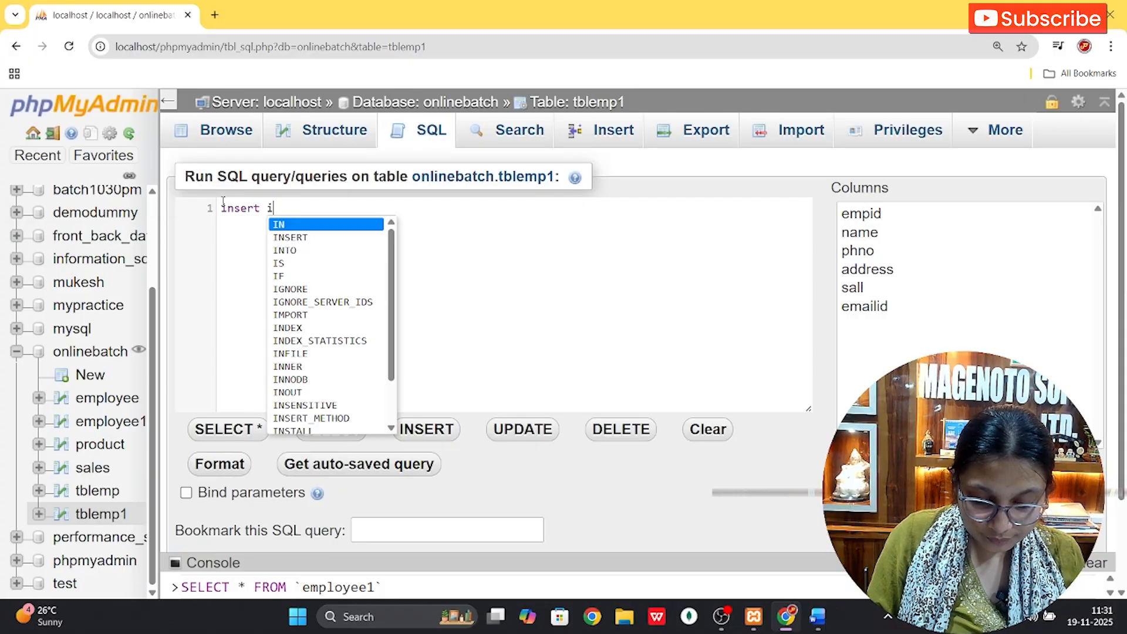
{"action": "type", "text": "nto tb"}
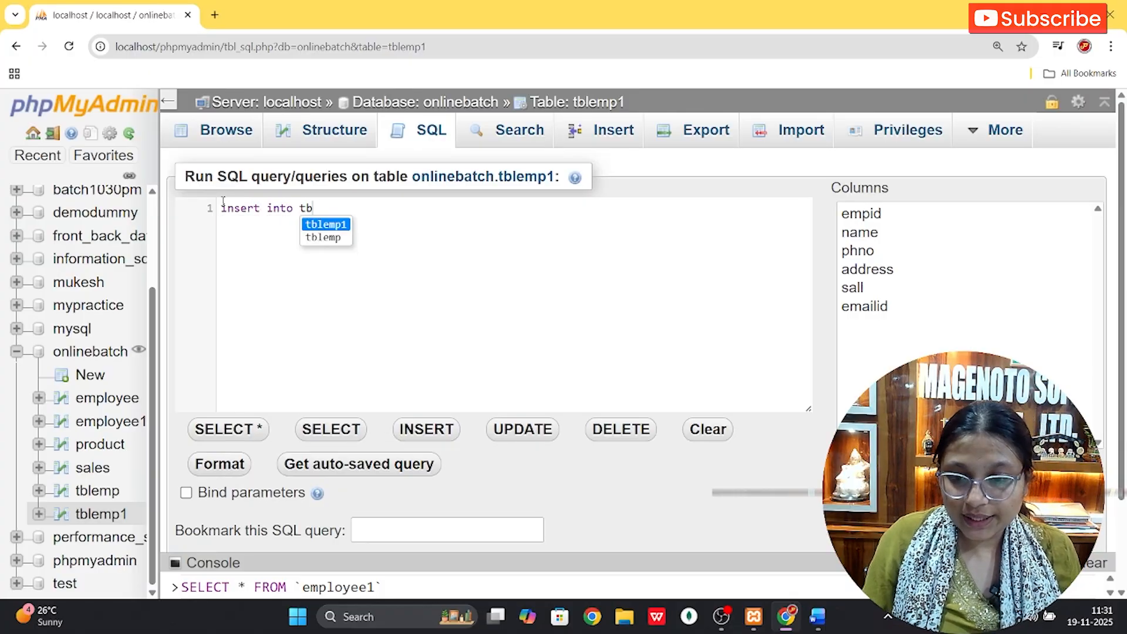